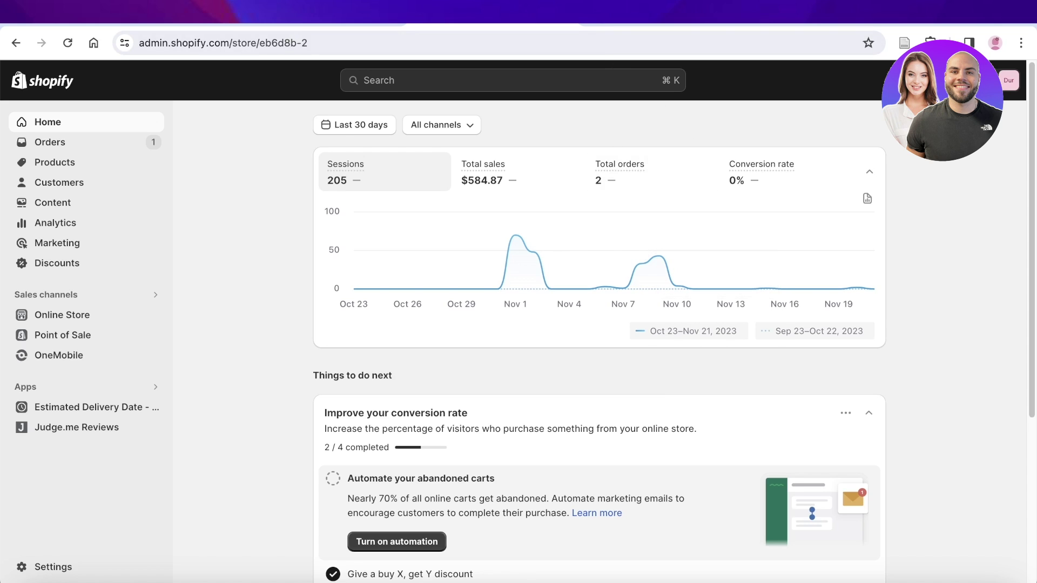
# Step: Open a new browser tab alongside the Shopify admin home dashboard
pyautogui.press('super+t')
# Step: Search for 'stripe' and open stripe.com from the results
pyautogui.write('str')
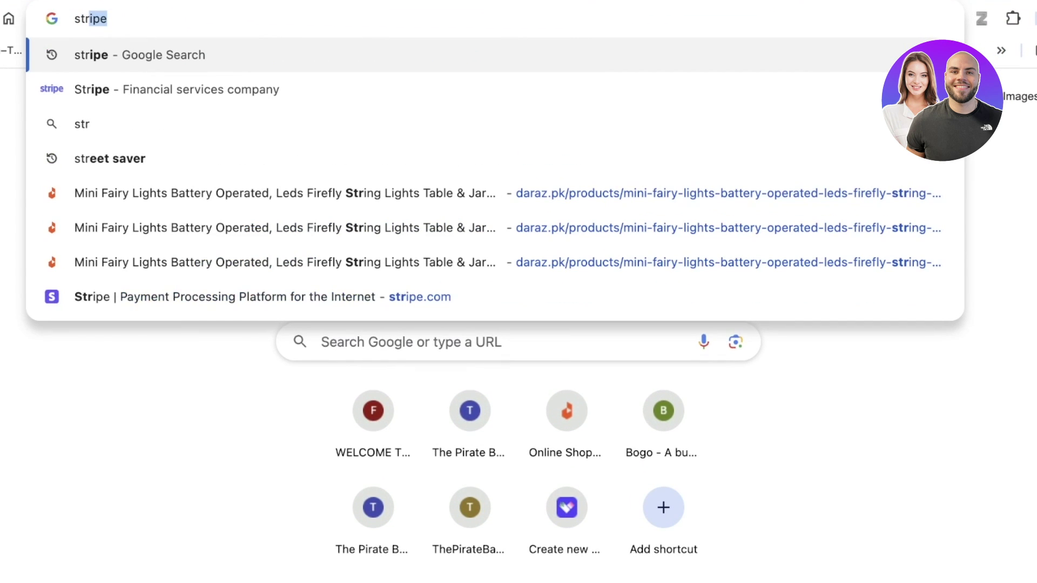
pyautogui.press('Return')
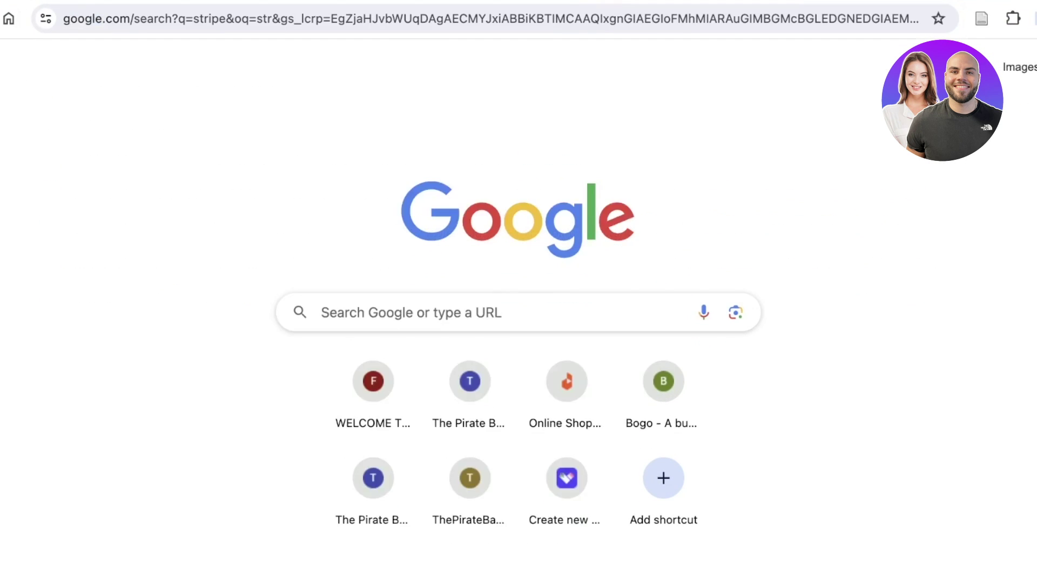
pyautogui.click(257, 240)
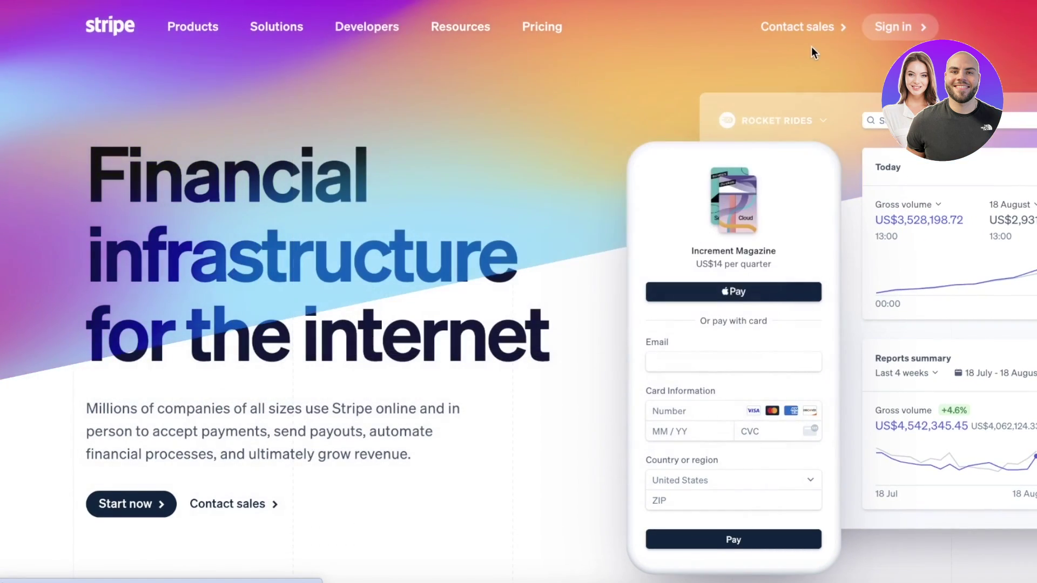
# Step: Browse Stripe's Solutions > E-Commerce page, then return to the Stripe homepage
pyautogui.moveTo(310, 12)
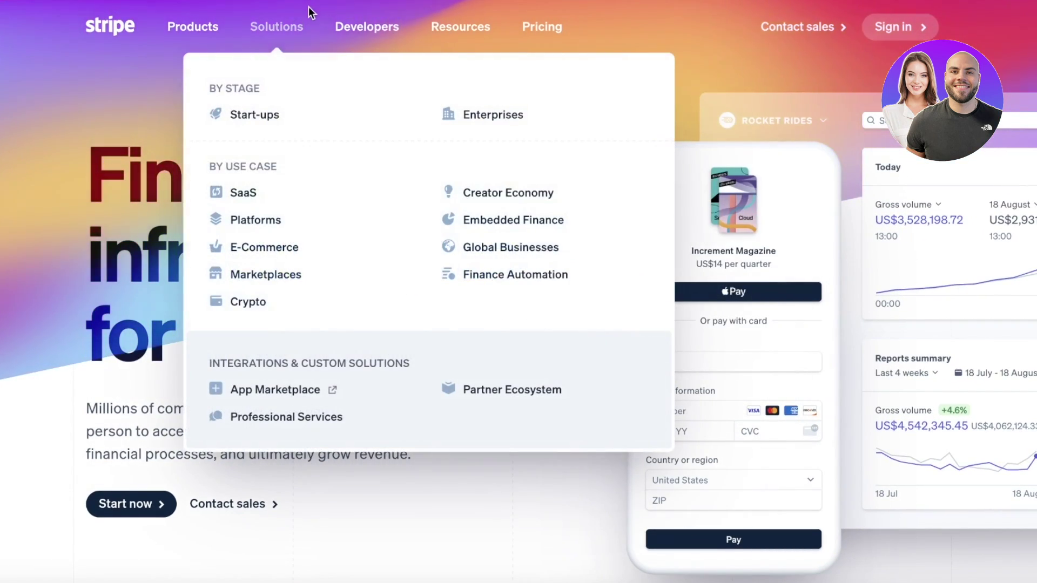
pyautogui.click(228, 258)
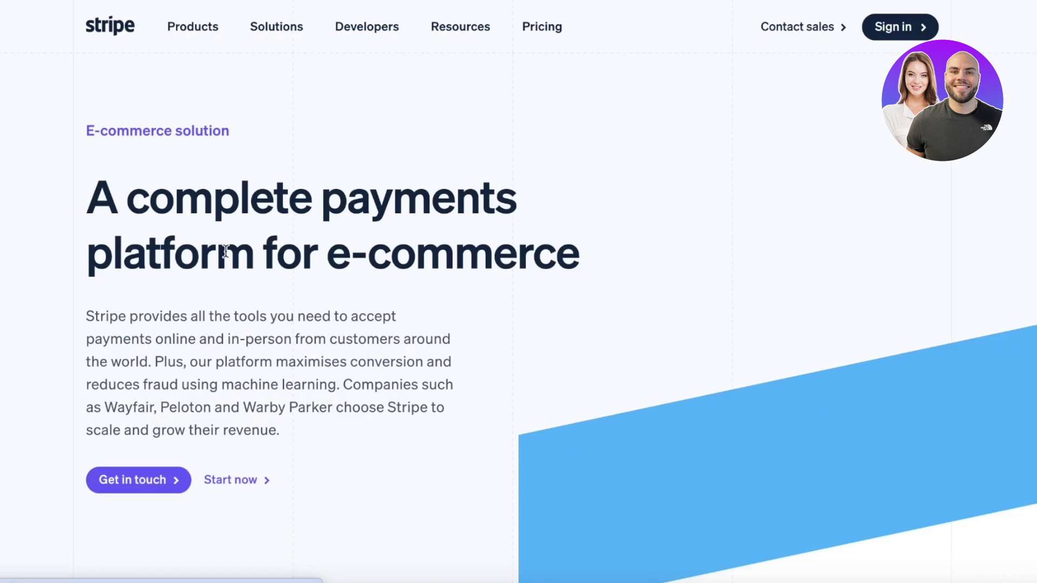
pyautogui.scroll(-1, 226, 253)
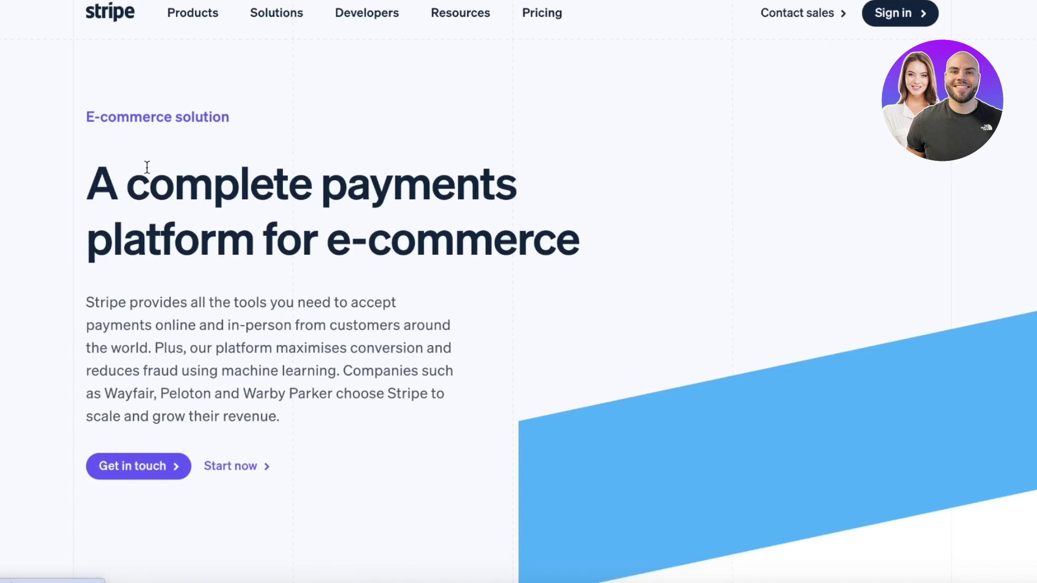
pyautogui.scroll(-5, 146, 167)
pyautogui.scroll(5, 148, 172)
pyautogui.scroll(2, 147, 156)
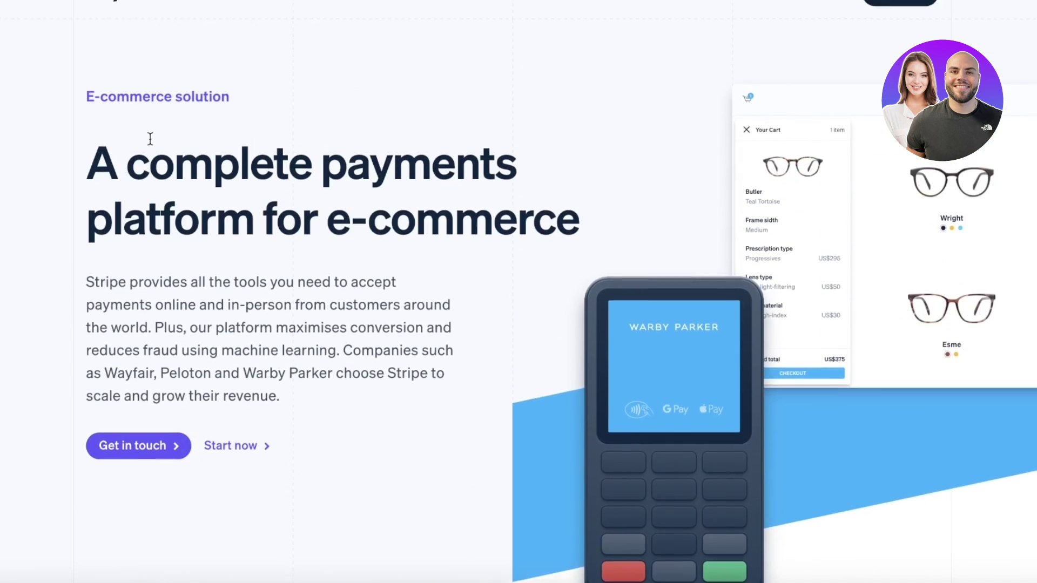
pyautogui.click(122, 30)
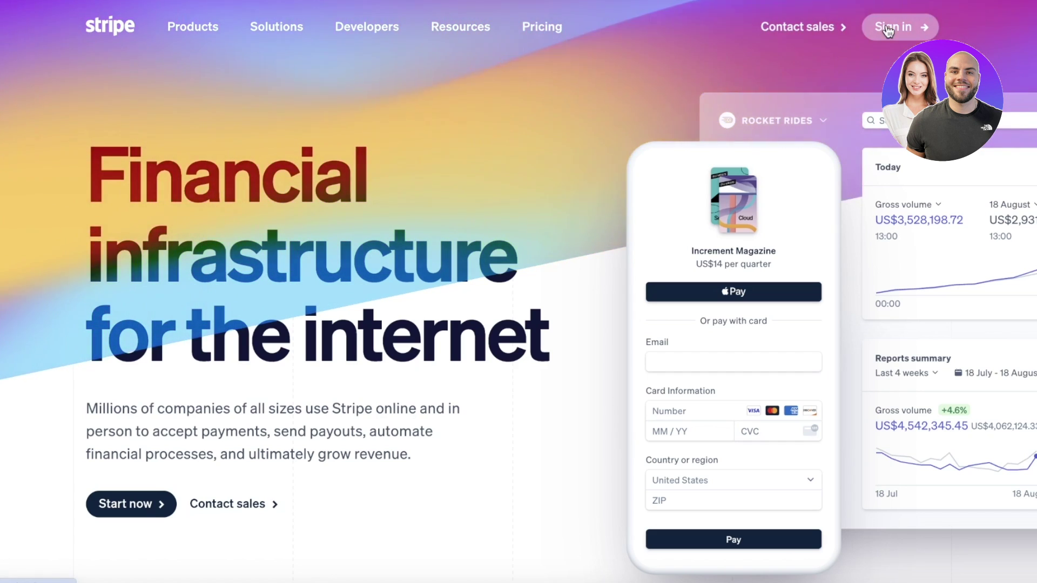
# Step: Start a Stripe sign-up with the saved email and name, opting in to product emails
pyautogui.click(131, 504)
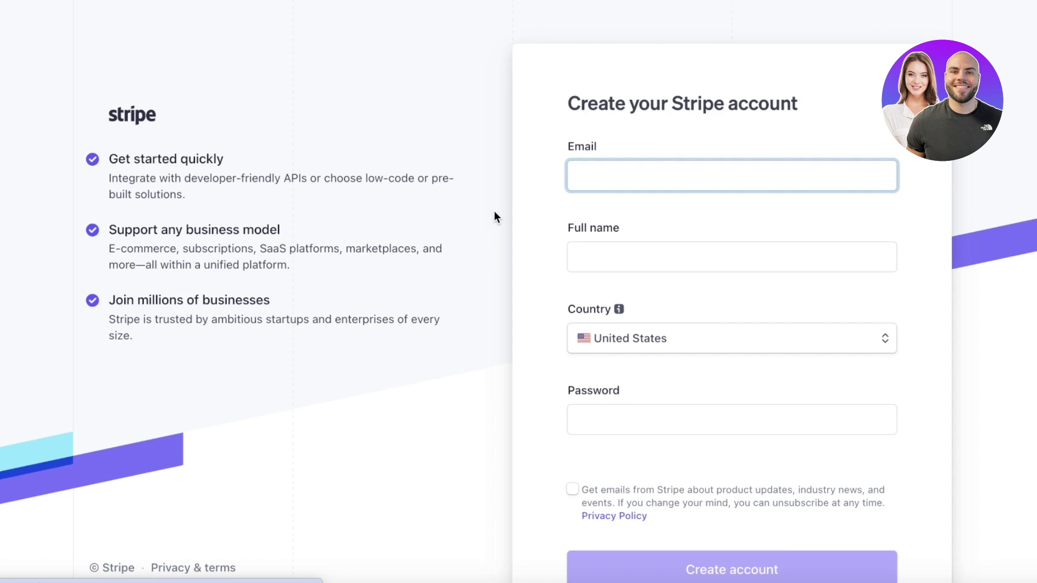
pyautogui.scroll(-2, 495, 212)
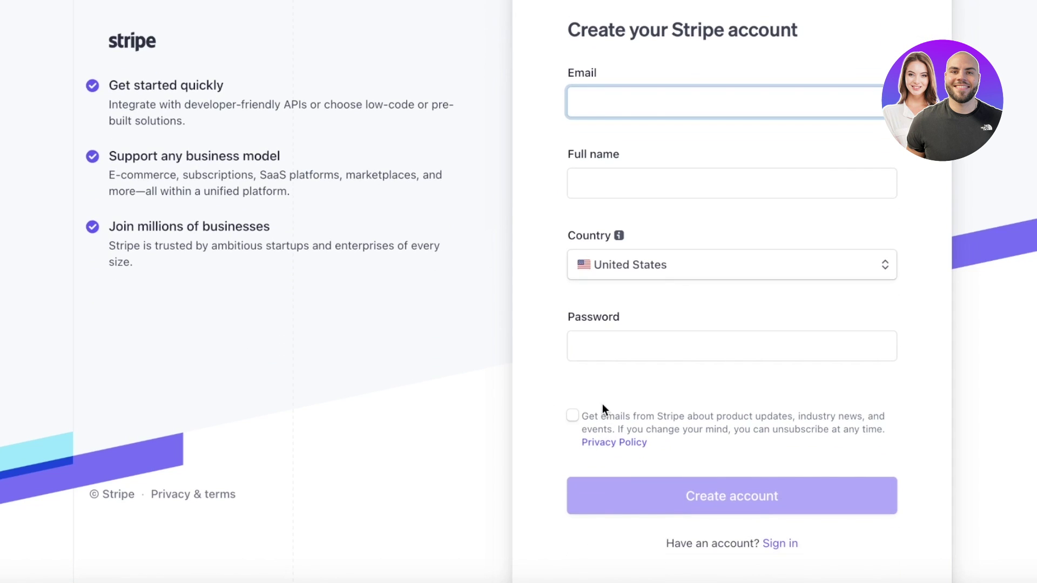
pyautogui.click(627, 99)
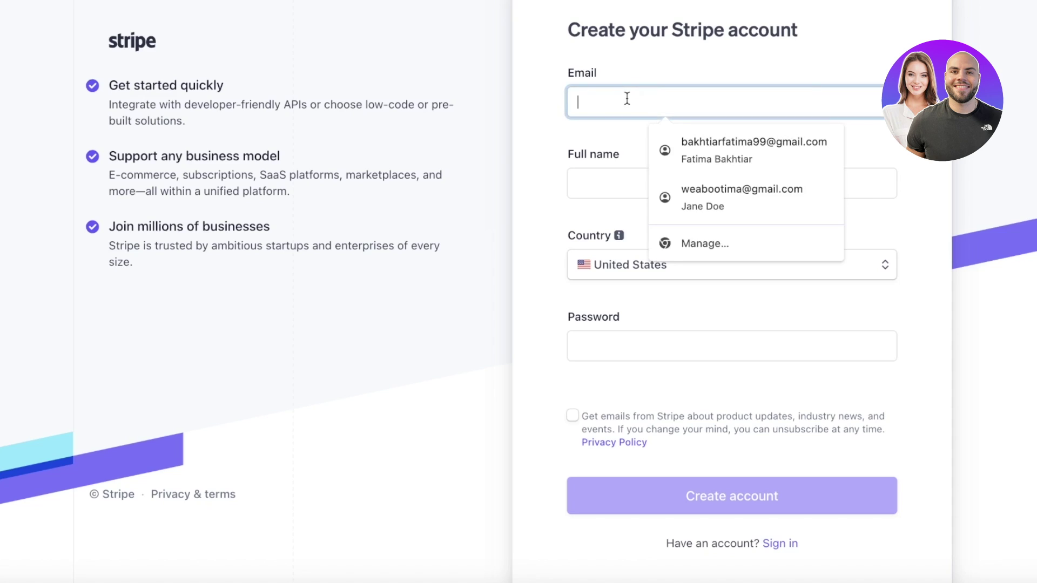
pyautogui.click(665, 192)
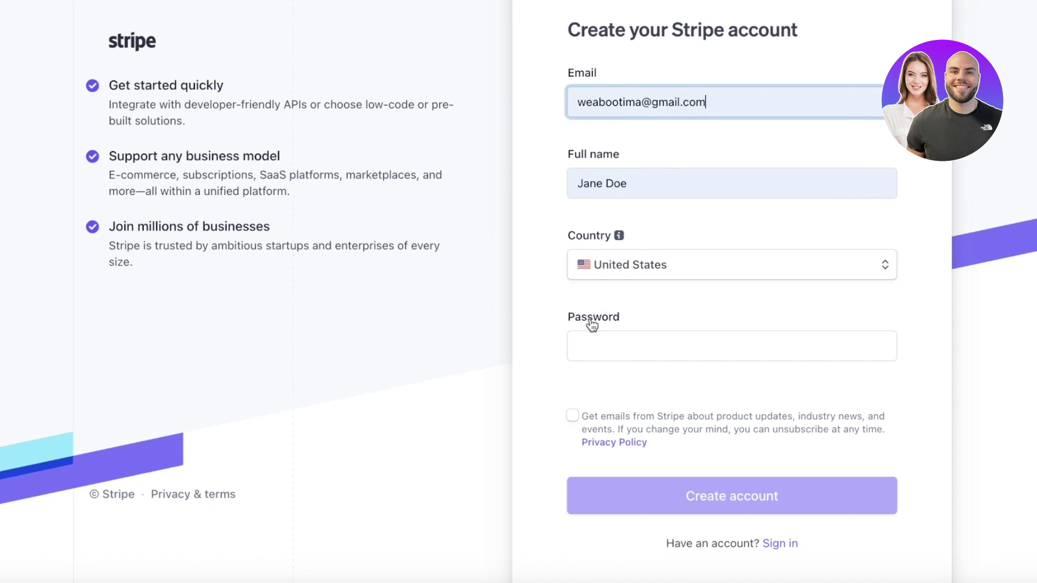
pyautogui.click(573, 415)
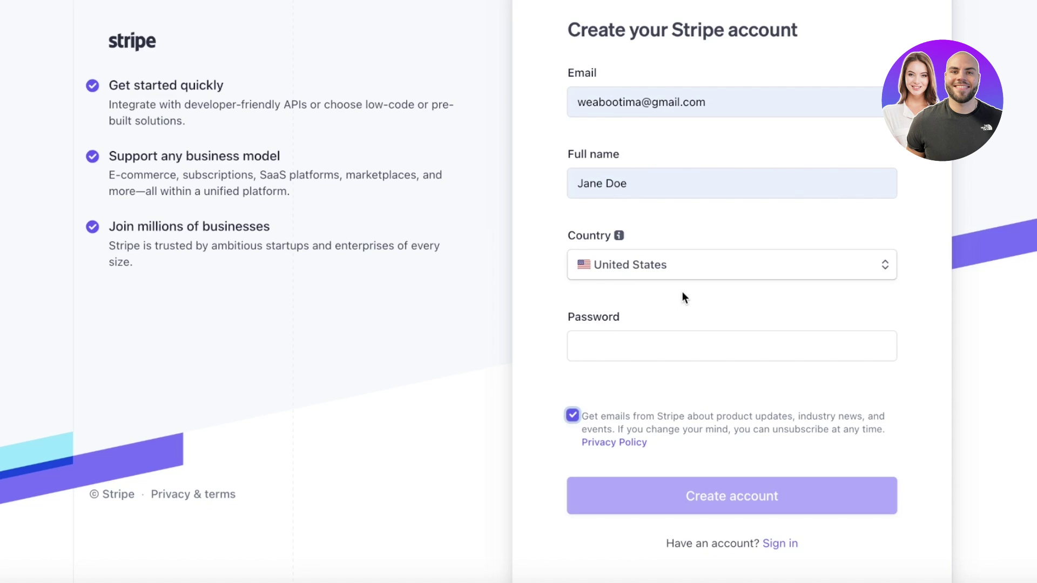
pyautogui.click(660, 345)
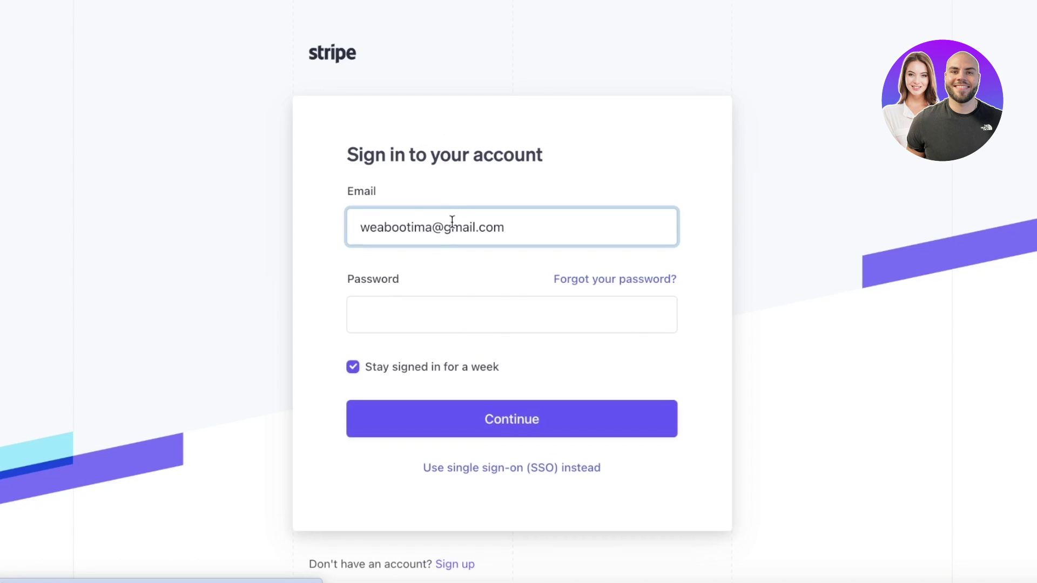
# Step: Sign in with the saved Stripe credentials and continue to request an email link
pyautogui.tripleClick(452, 221)
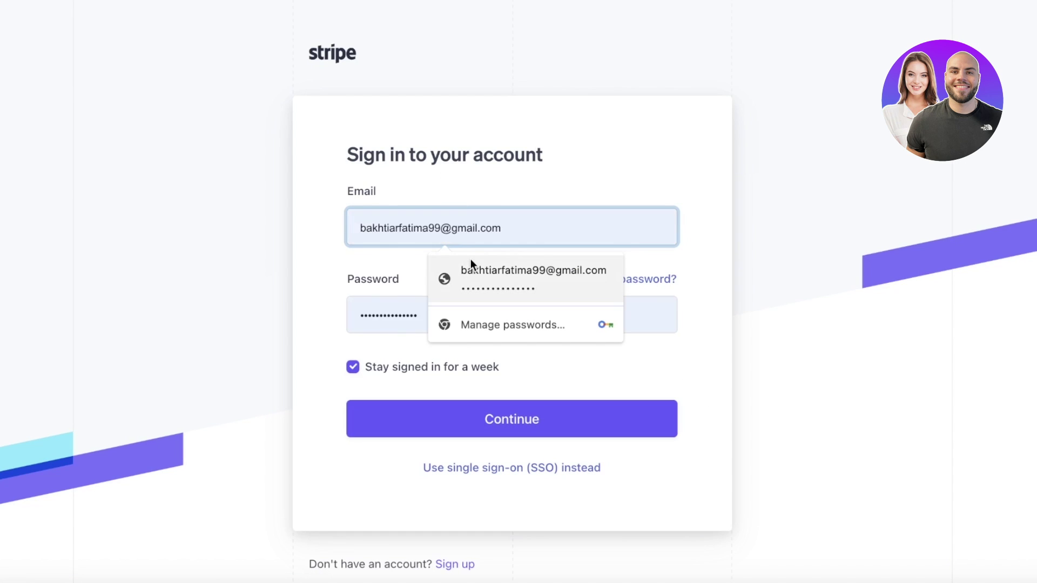
pyautogui.click(471, 260)
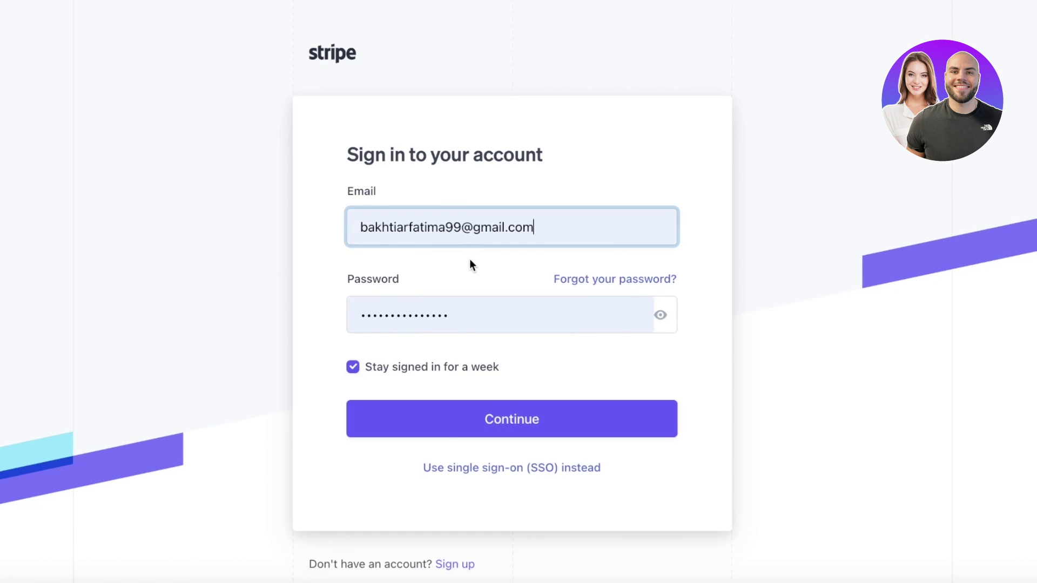
pyautogui.click(439, 432)
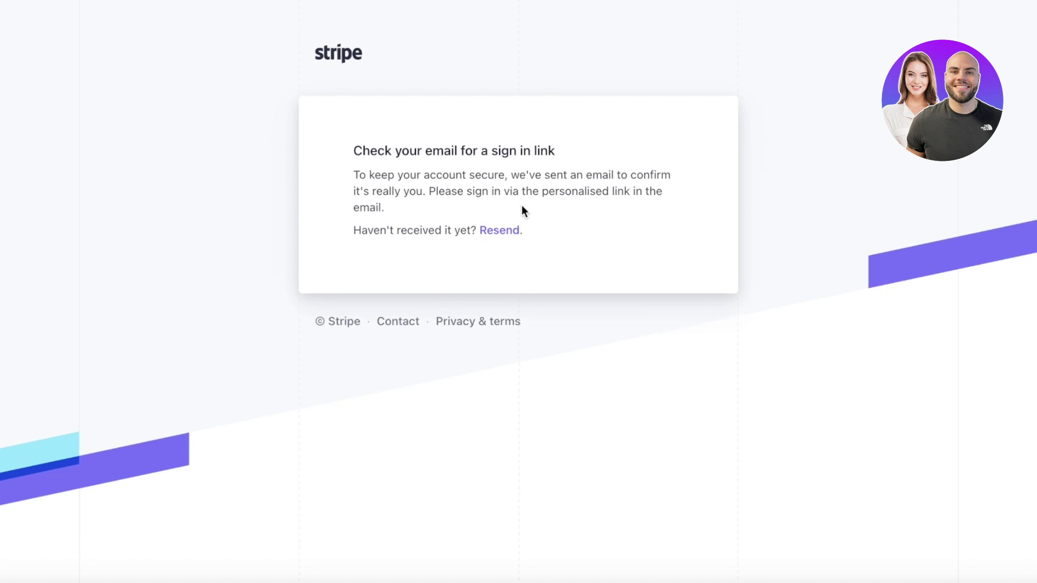
# Step: Open Gmail in a new tab and use Stripe's 'Confirm your login' verified link
pyautogui.press('super+t')
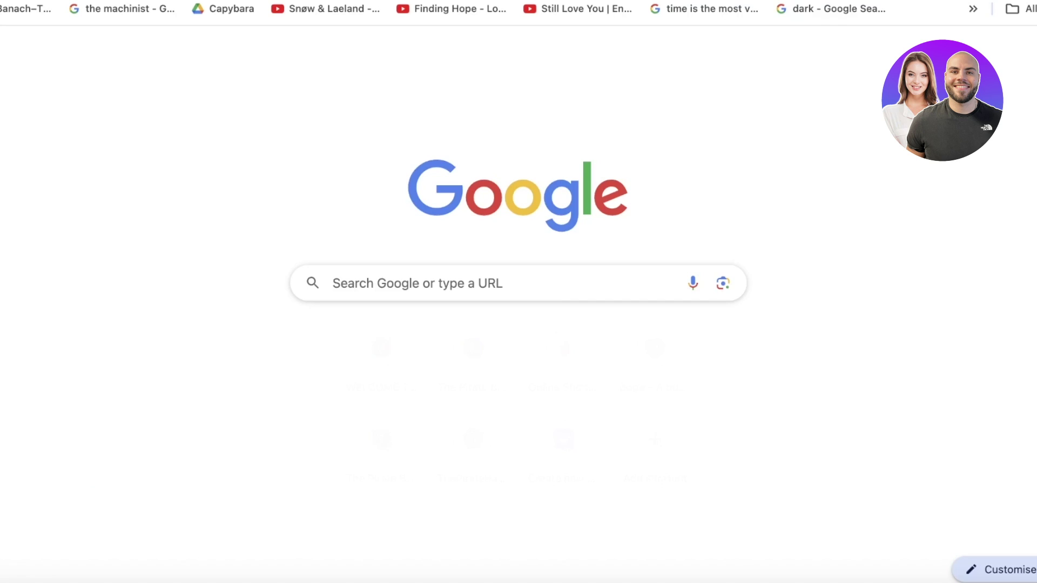
pyautogui.write('emai')
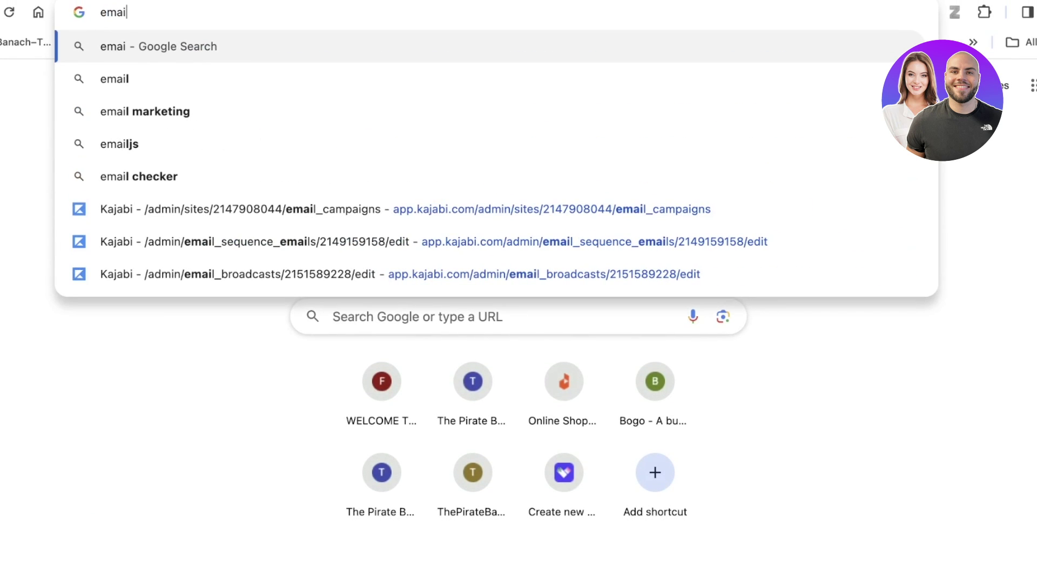
pyautogui.press('BackSpace')
pyautogui.press('BackSpace')
pyautogui.press('BackSpace')
pyautogui.write('gmao')
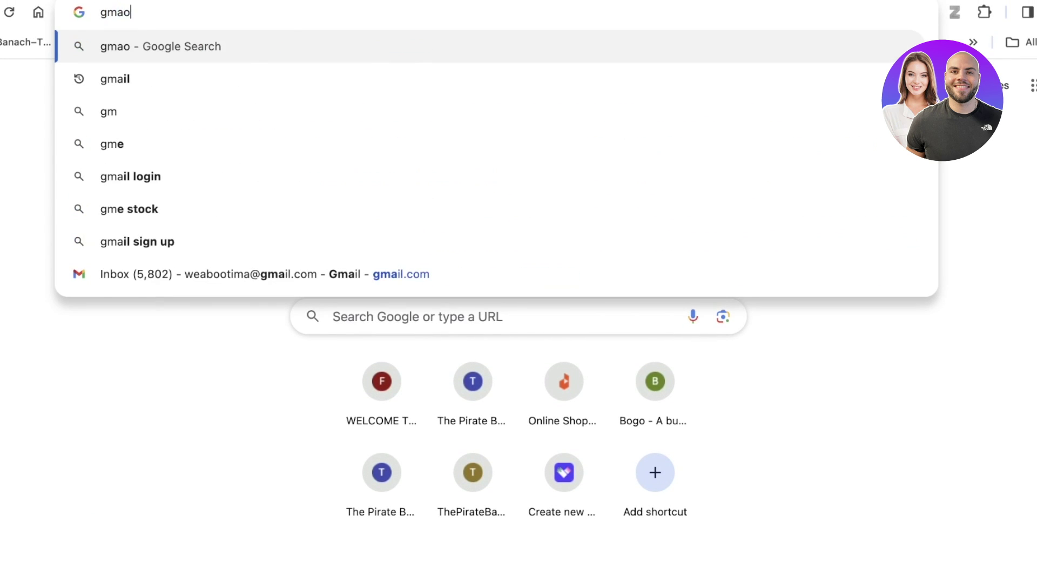
pyautogui.press('BackSpace')
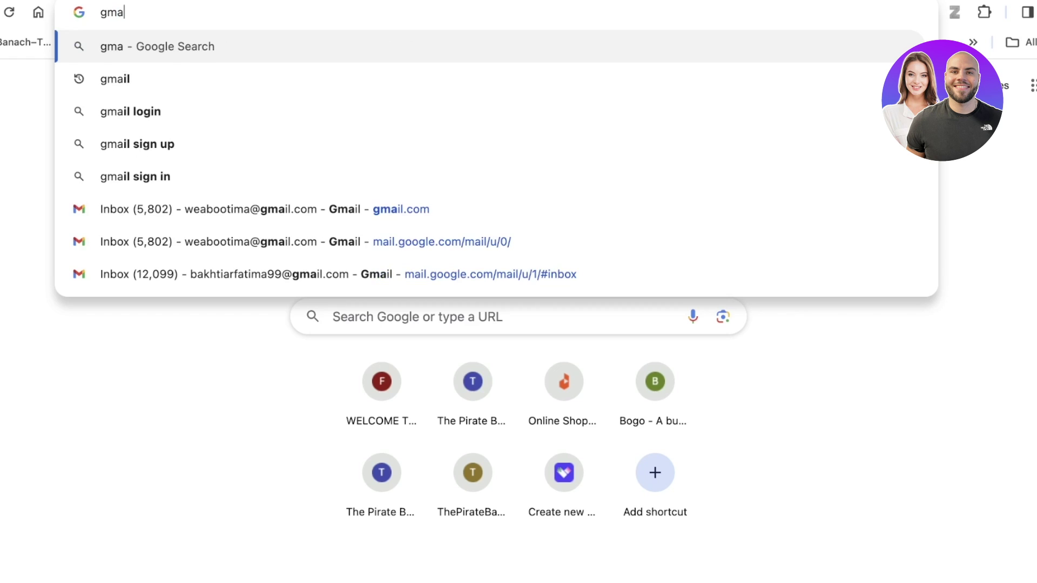
pyautogui.click(523, 270)
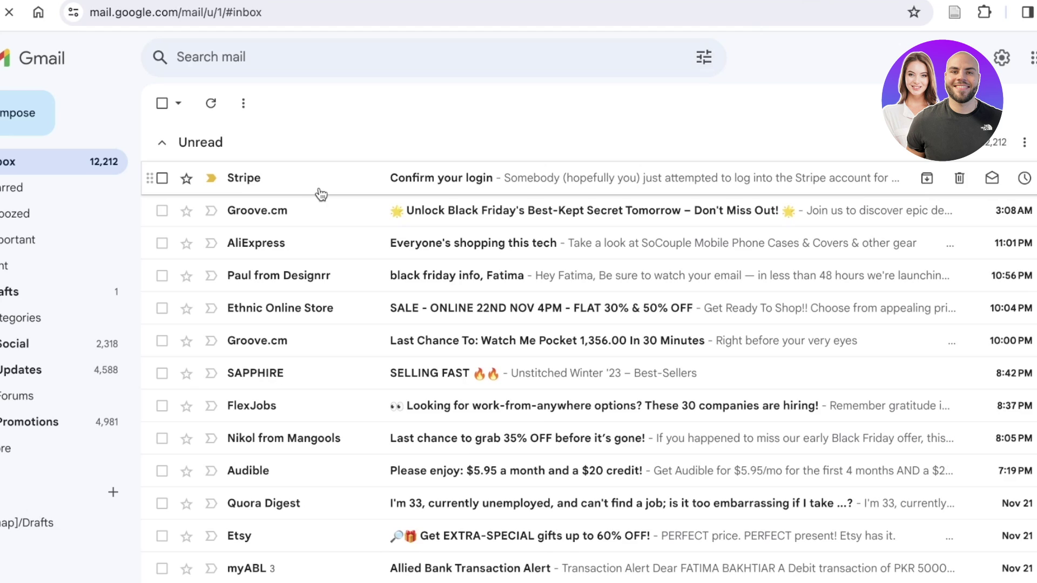
pyautogui.click(319, 188)
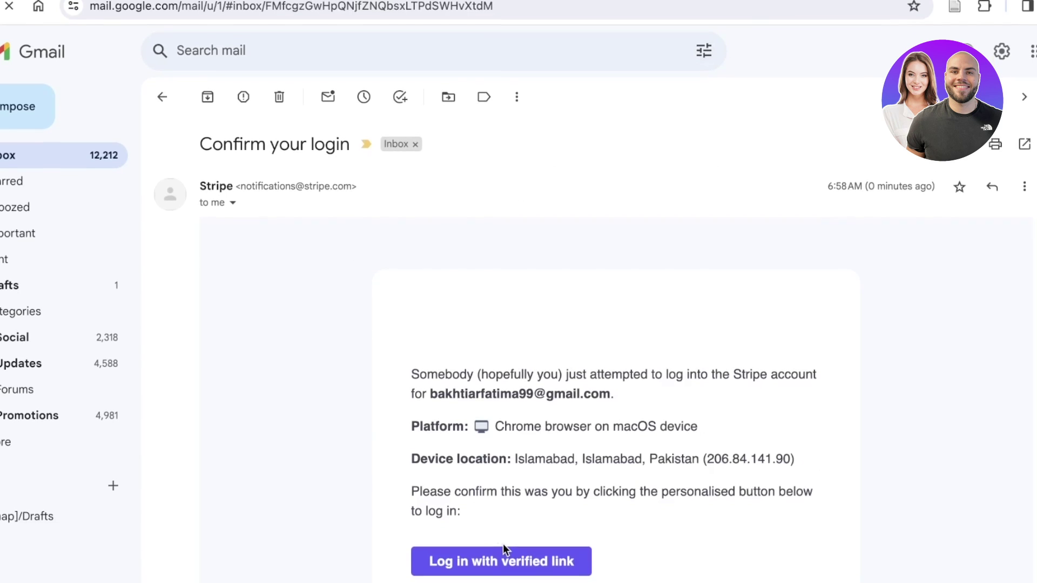
pyautogui.click(503, 548)
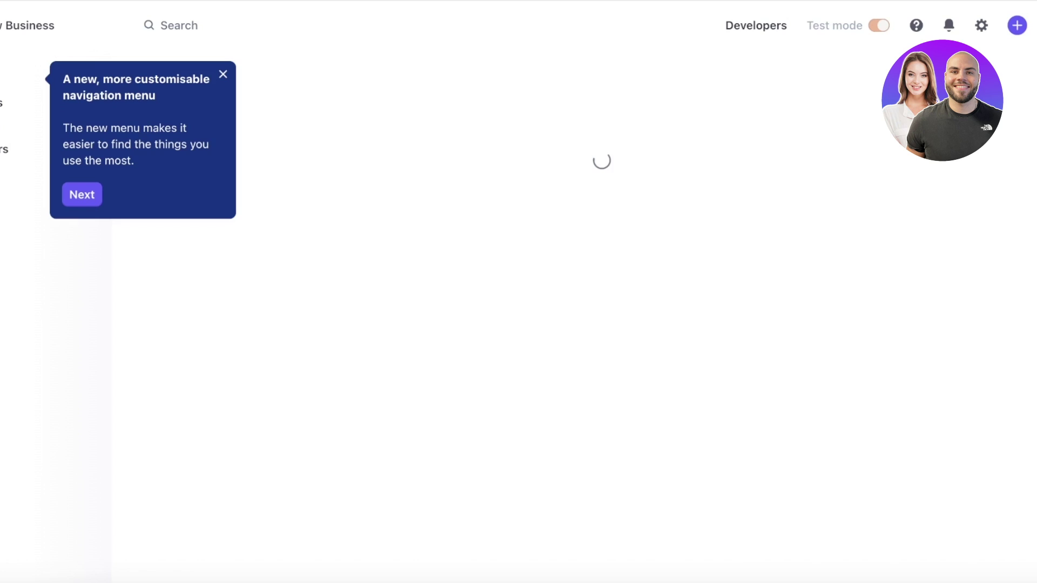
# Step: Dismiss the navigation menu tip and scroll through the Stripe test-mode overview
pyautogui.click(224, 73)
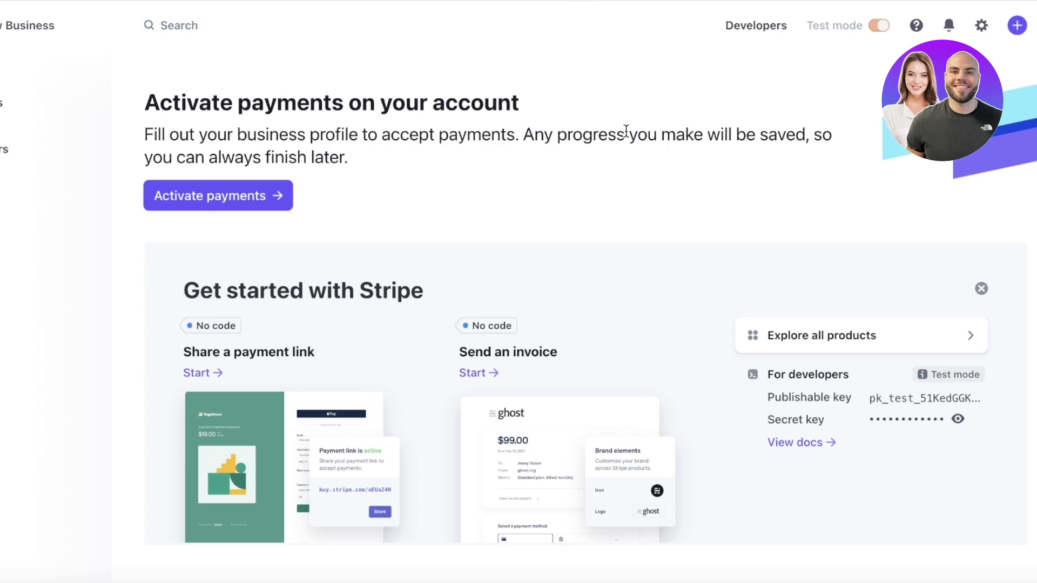
pyautogui.scroll(-12, 544, 159)
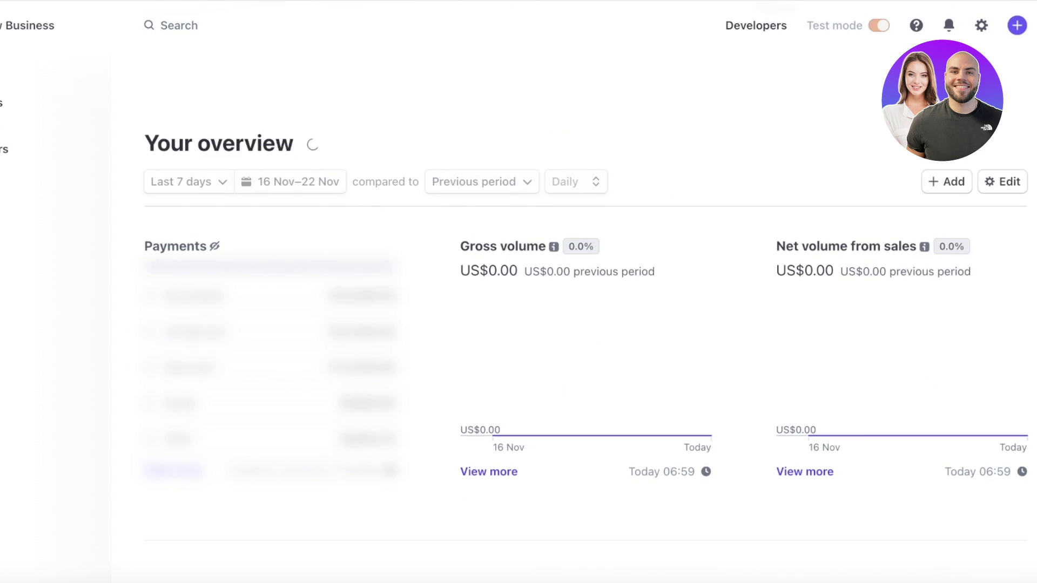
pyautogui.scroll(12, 686, 88)
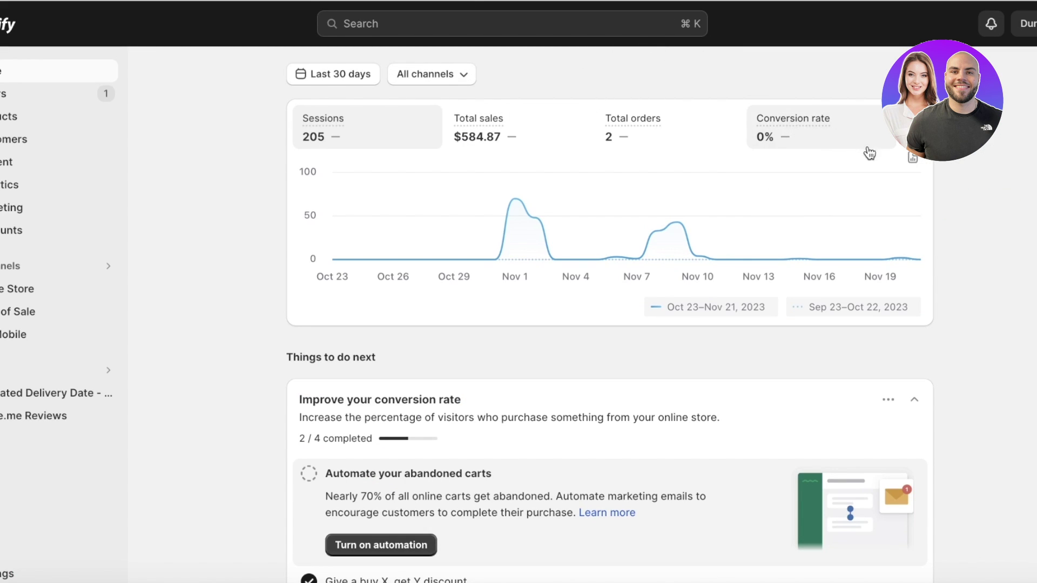
# Step: Open Settings from the admin sidebar to view the Store details page with USD currency
pyautogui.moveTo(874, 215)
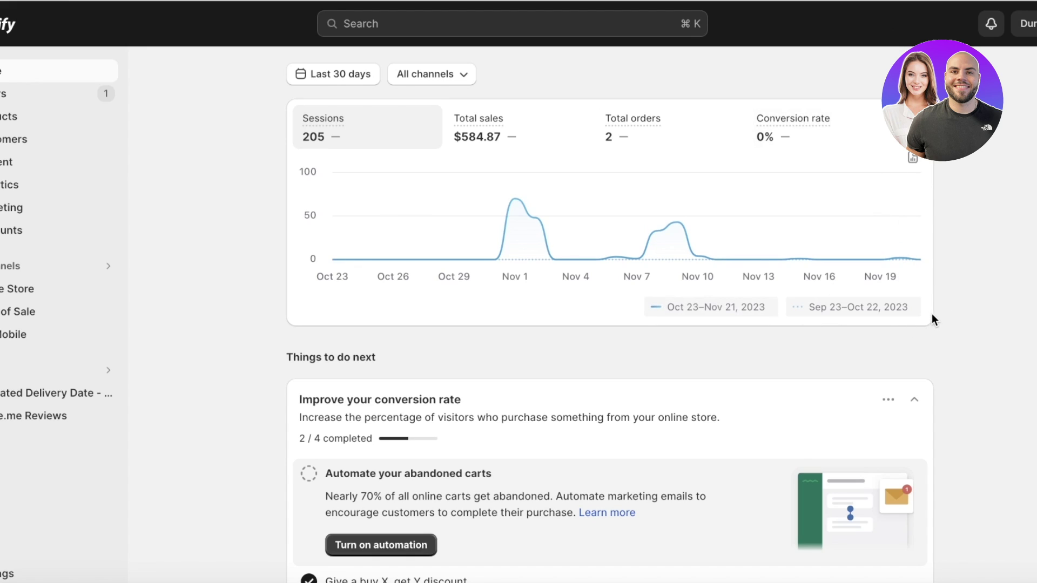
pyautogui.click(26, 576)
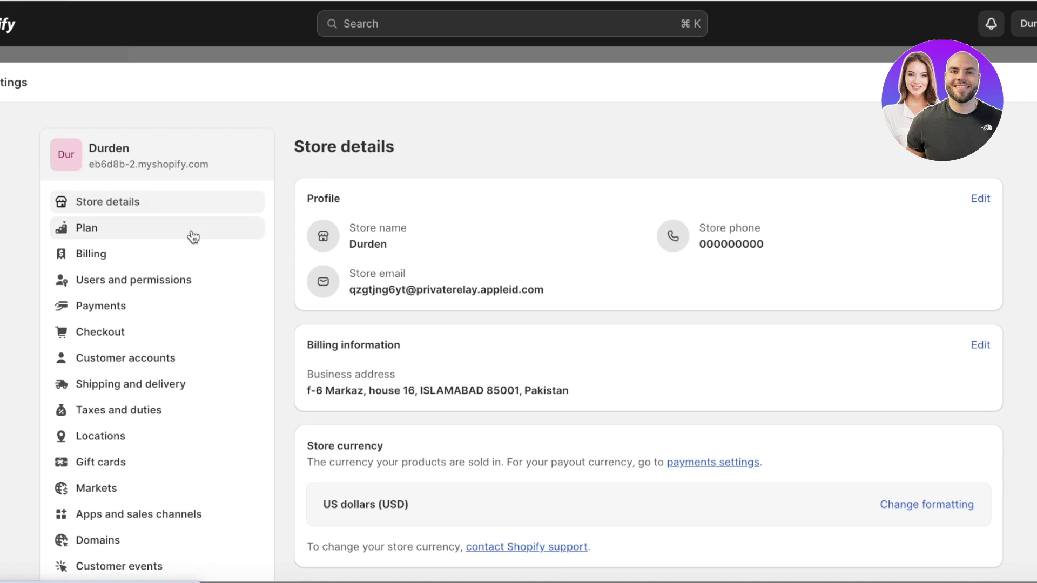
# Step: Open Payments, scroll through the third-party provider list, then return to Payments
pyautogui.click(155, 310)
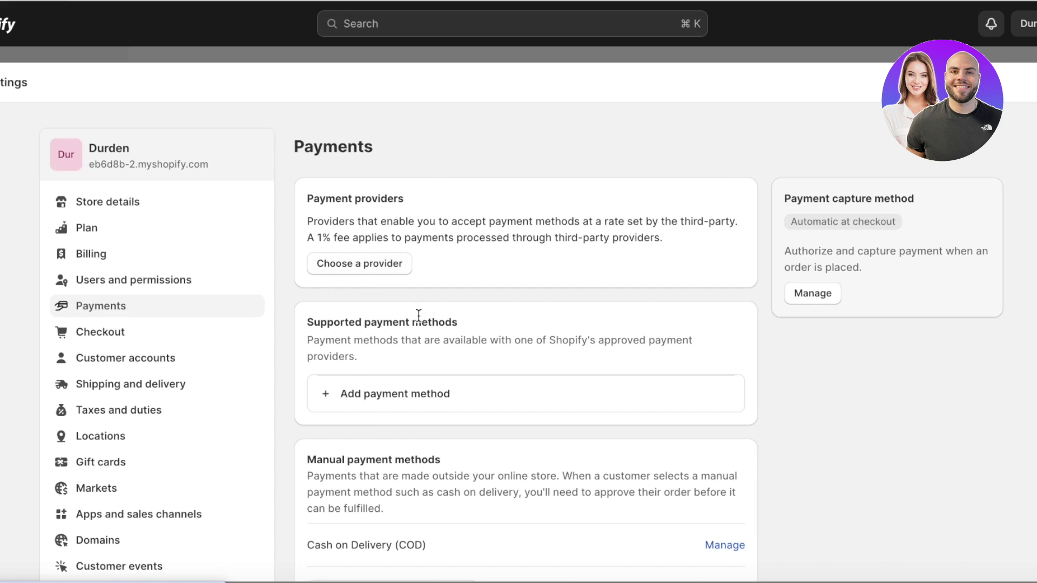
pyautogui.click(375, 268)
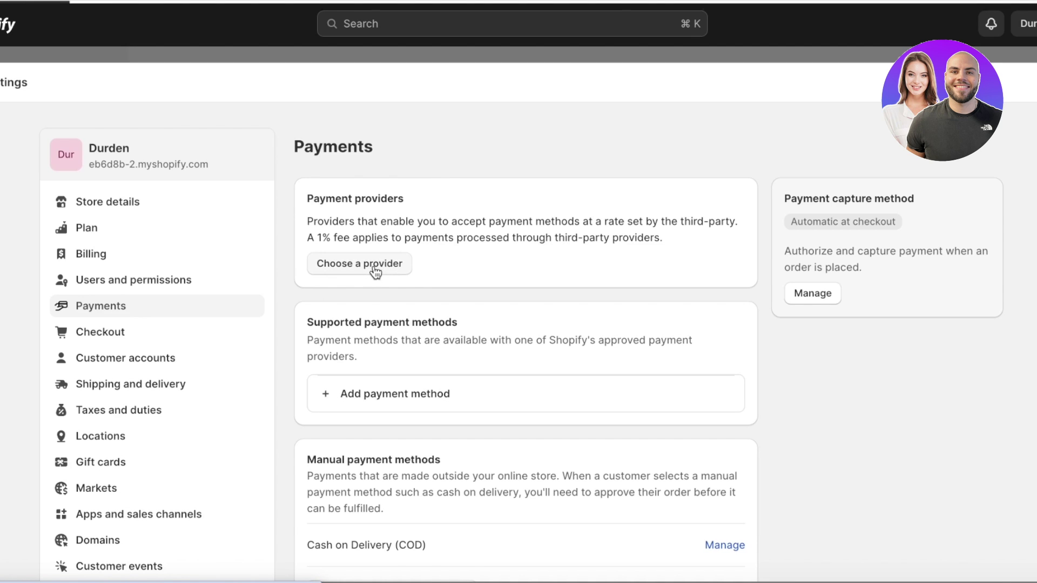
pyautogui.scroll(-6, 505, 414)
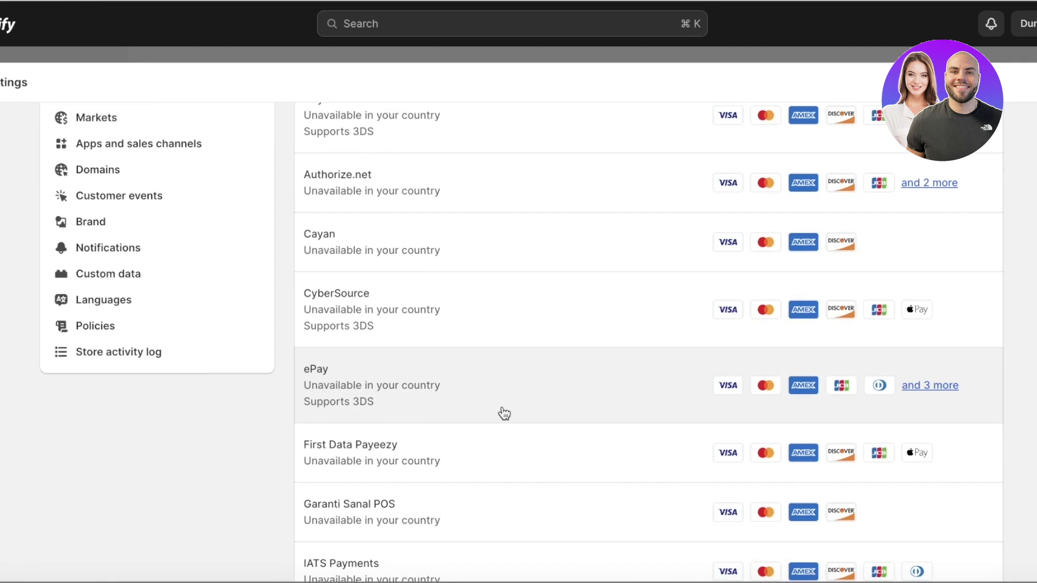
pyautogui.scroll(-15, 506, 414)
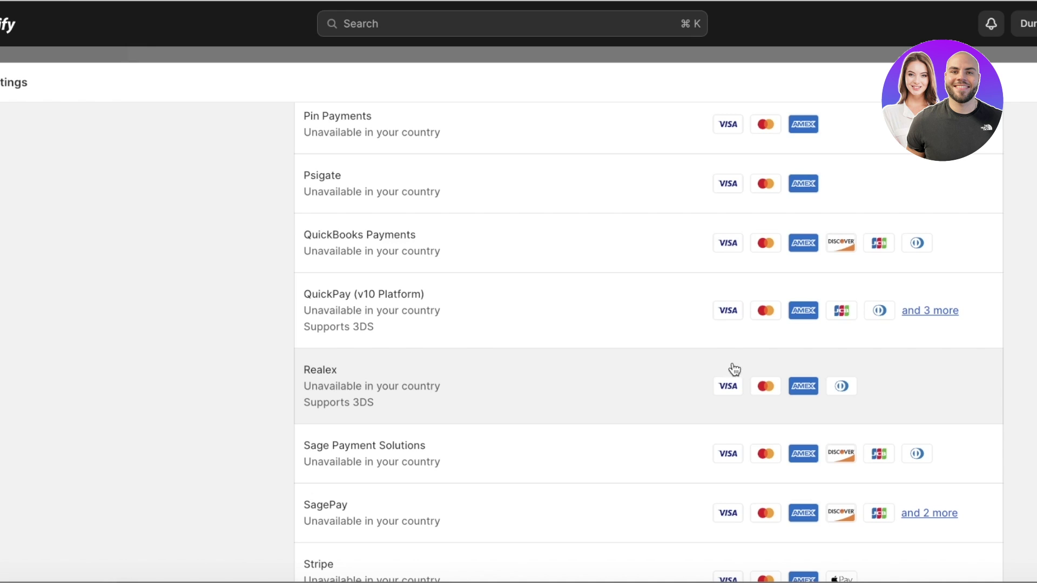
pyautogui.scroll(-4, 744, 337)
pyautogui.scroll(20, 745, 338)
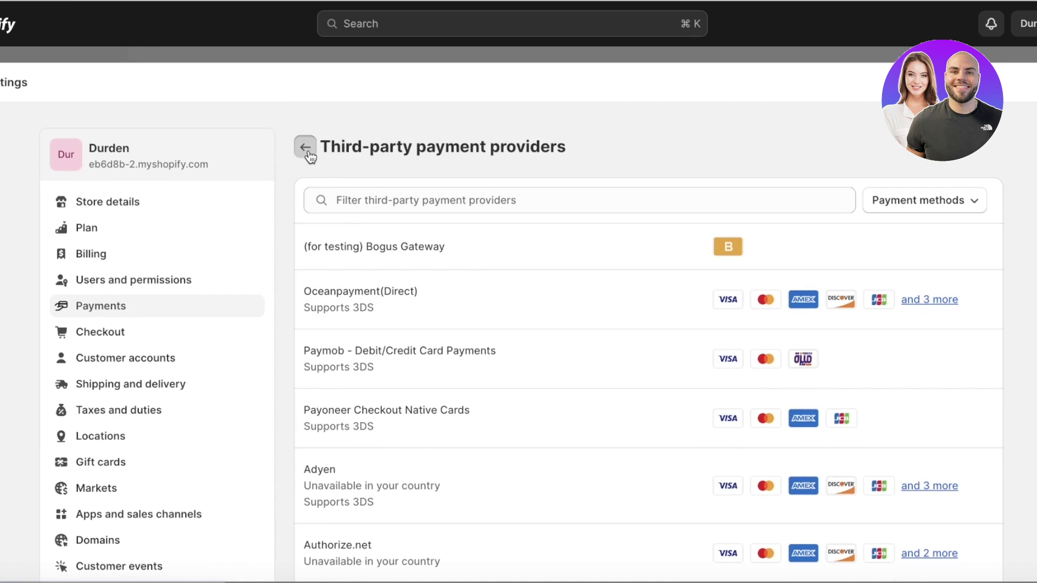
pyautogui.click(306, 147)
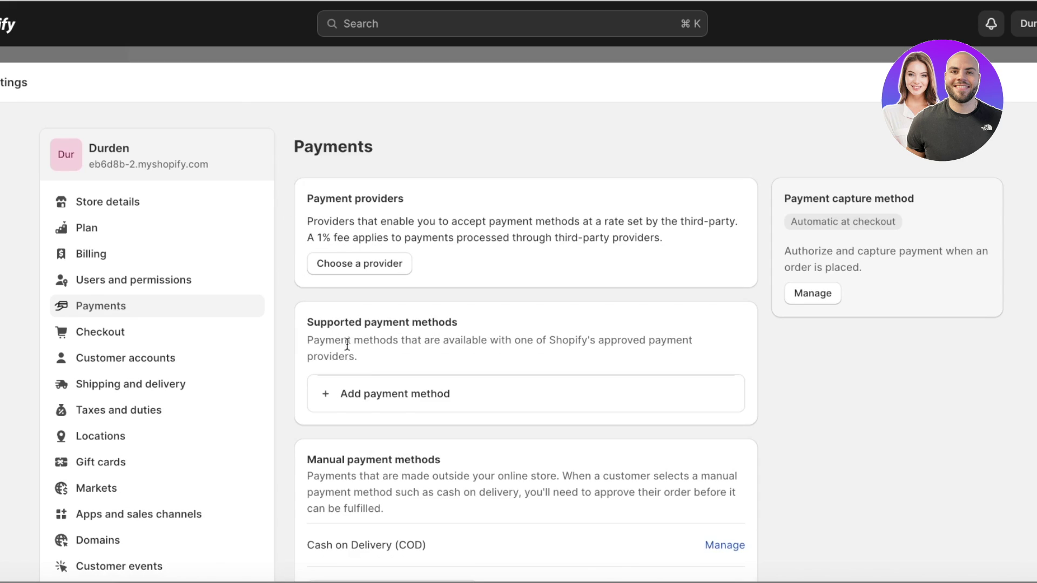
# Step: Open Add payment method and search payment methods for 'stirpe'
pyautogui.click(346, 390)
pyautogui.click(509, 242)
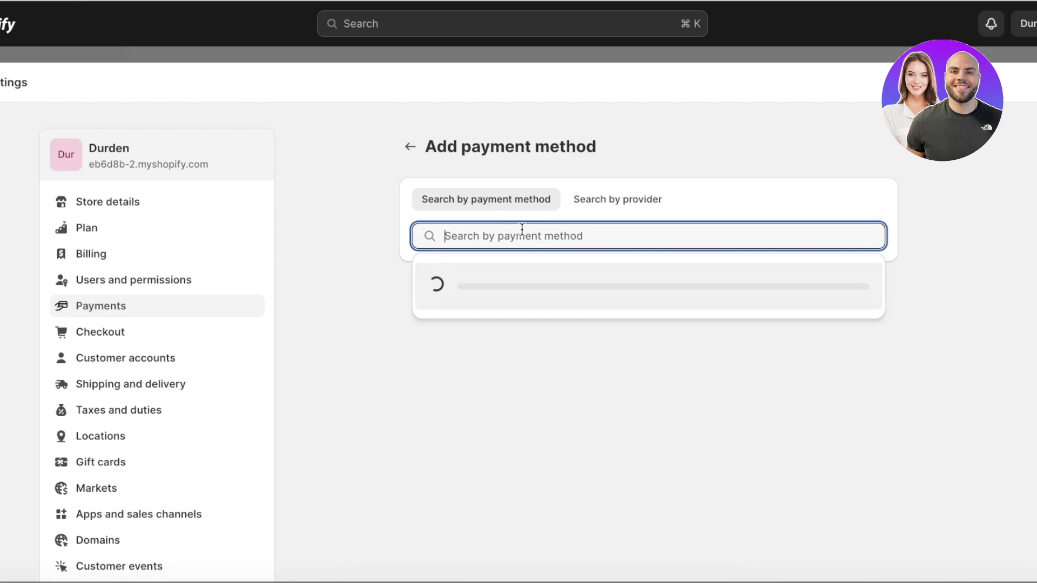
pyautogui.write('stirpe')
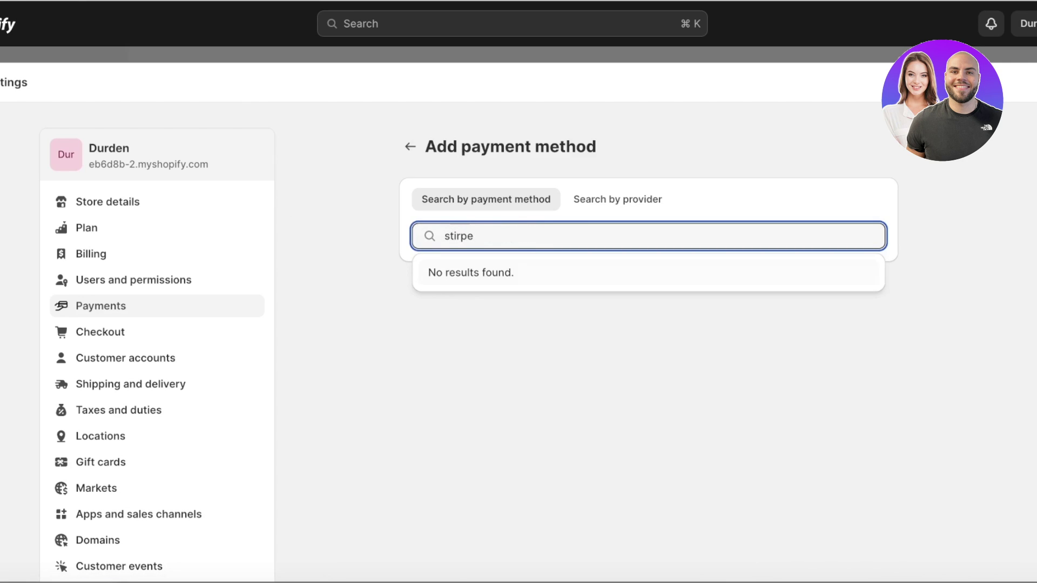
# Step: Search by provider for 'stripe', finding no match, then switch back to method search
pyautogui.click(582, 202)
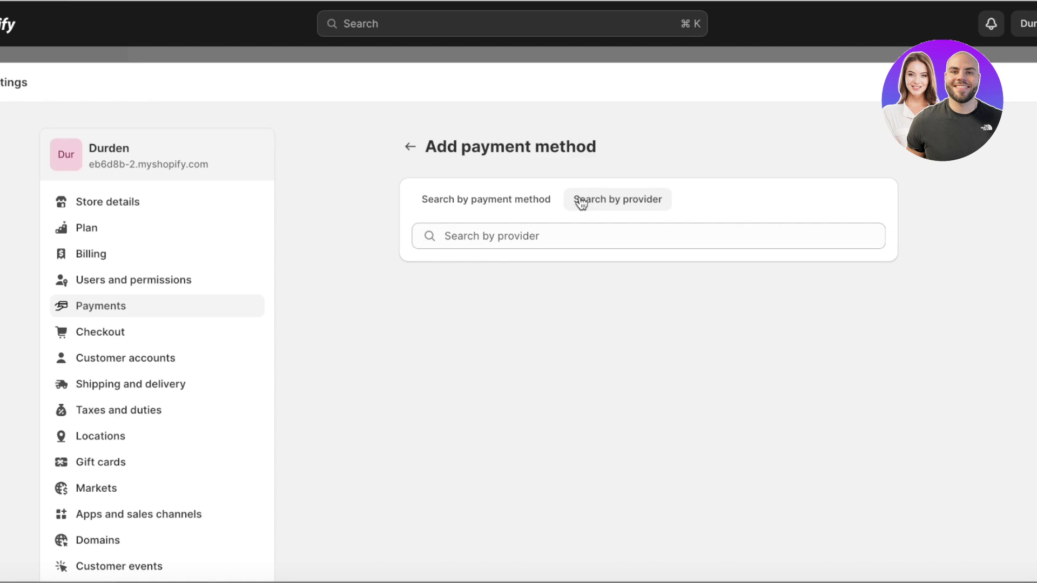
pyautogui.click(486, 242)
pyautogui.write('stripe')
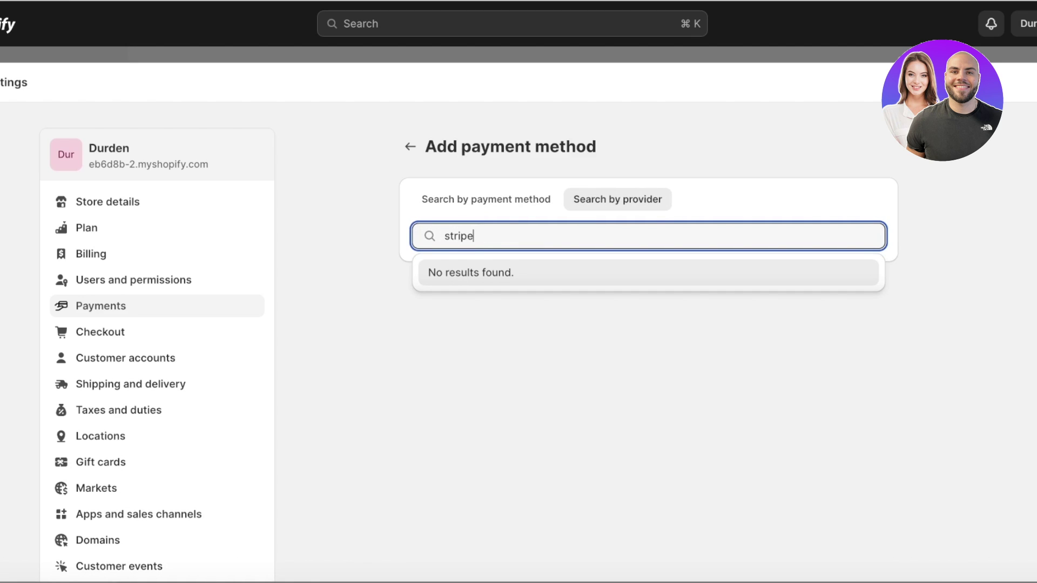
pyautogui.press('BackSpace')
pyautogui.press('BackSpace')
pyautogui.press('BackSpace')
pyautogui.write('e')
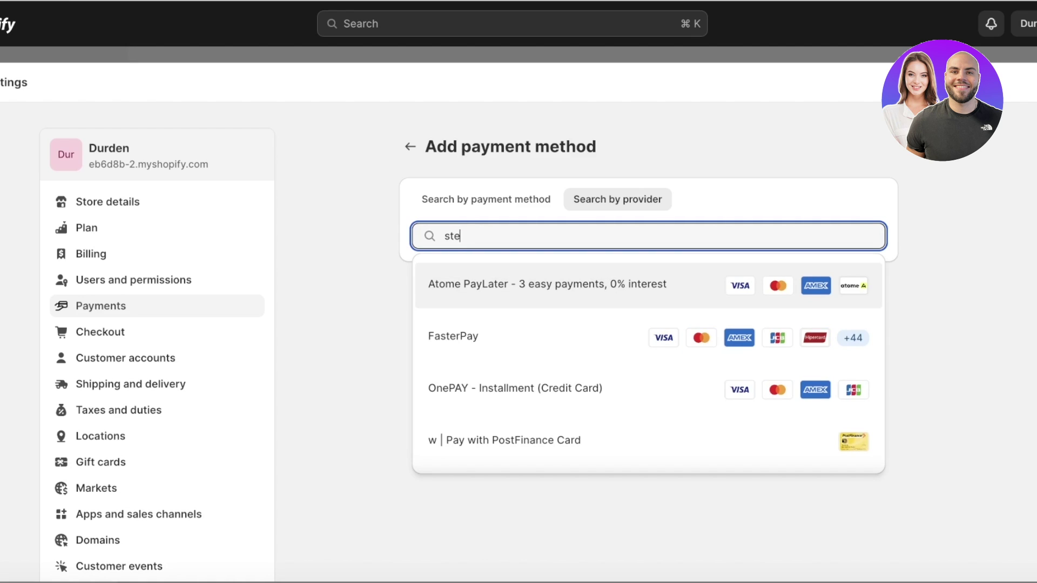
pyautogui.press('BackSpace')
pyautogui.write('ripe')
pyautogui.click(506, 210)
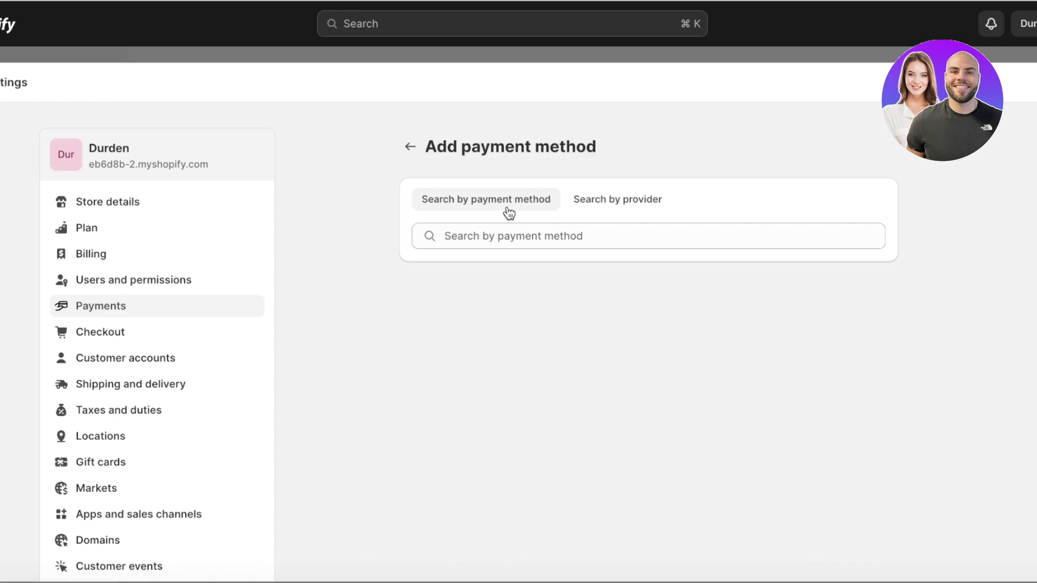
pyautogui.click(577, 207)
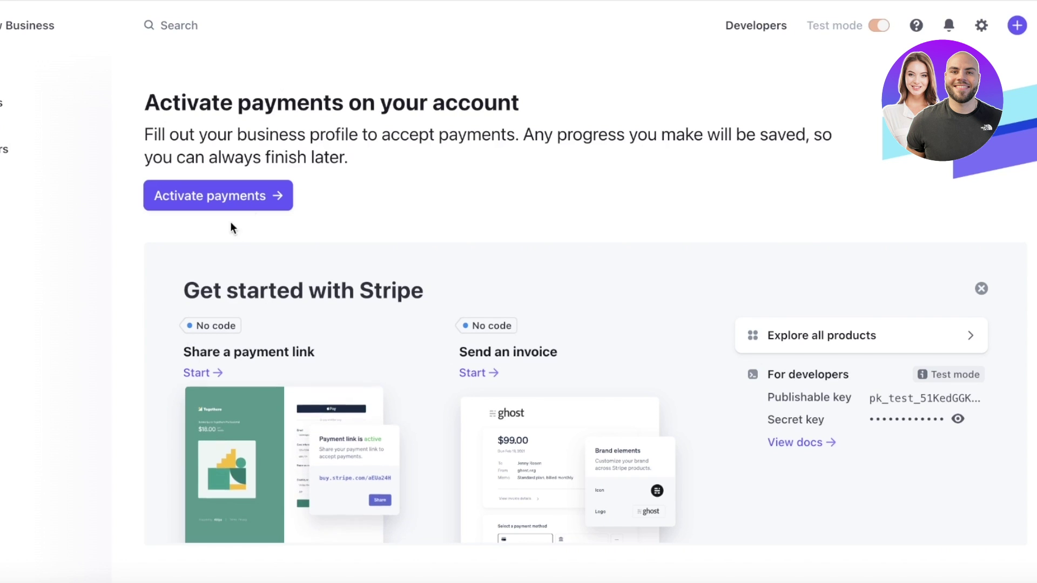
# Step: Scroll the Stripe dashboard and open More to view the Do more with Stripe products
pyautogui.scroll(-5, 432, 162)
pyautogui.scroll(4, 163, 222)
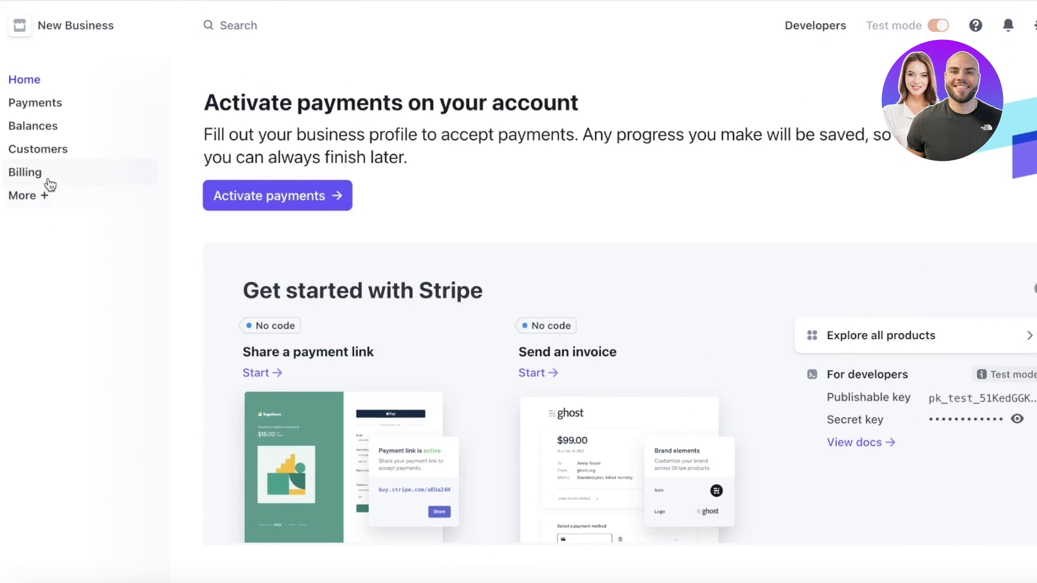
pyautogui.click(23, 193)
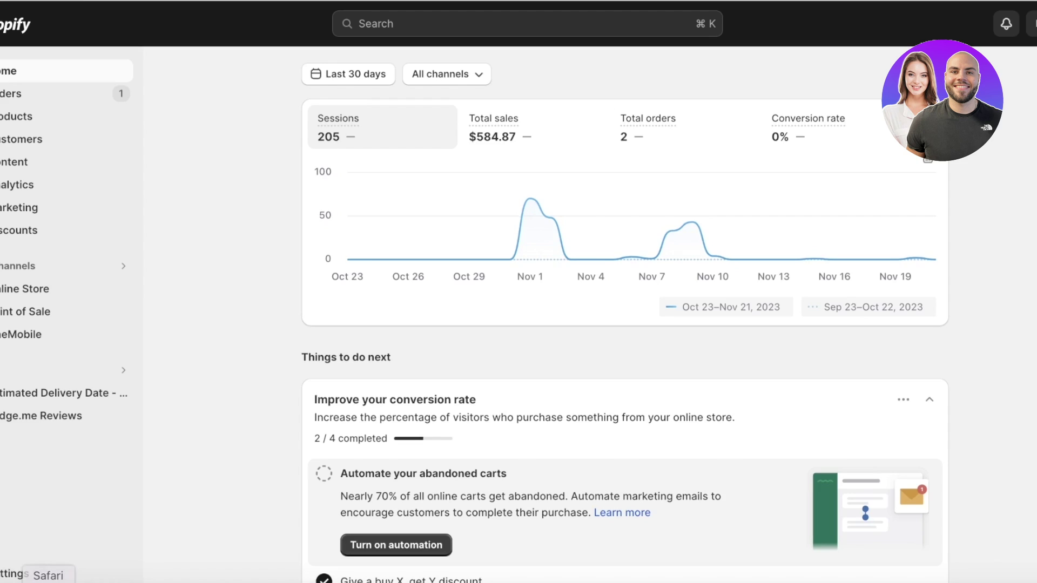
# Step: Go to Settings > Payments and open the third-party payment providers list
pyautogui.click(15, 574)
pyautogui.click(155, 309)
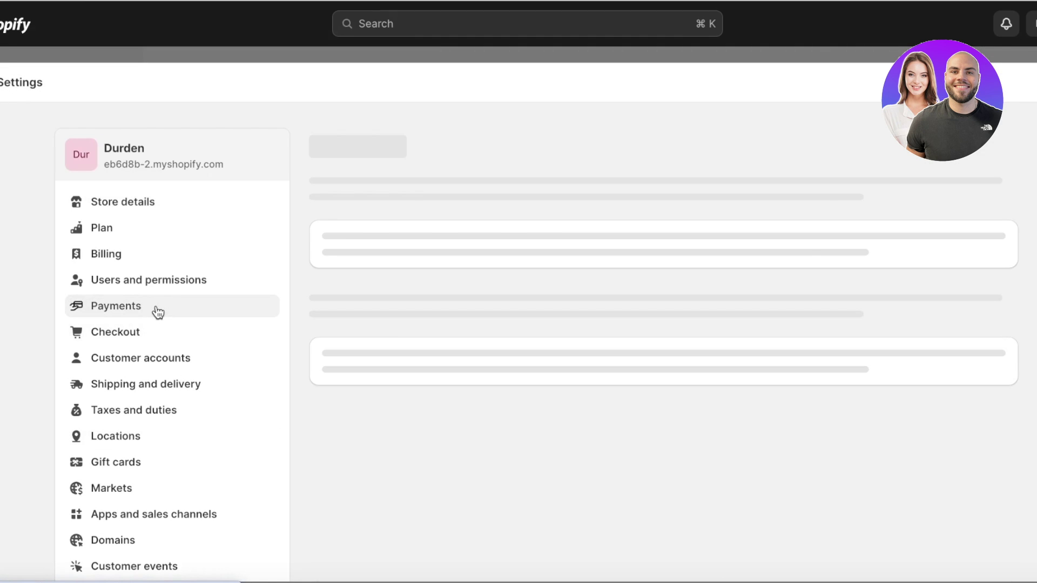
pyautogui.scroll(-5, 356, 399)
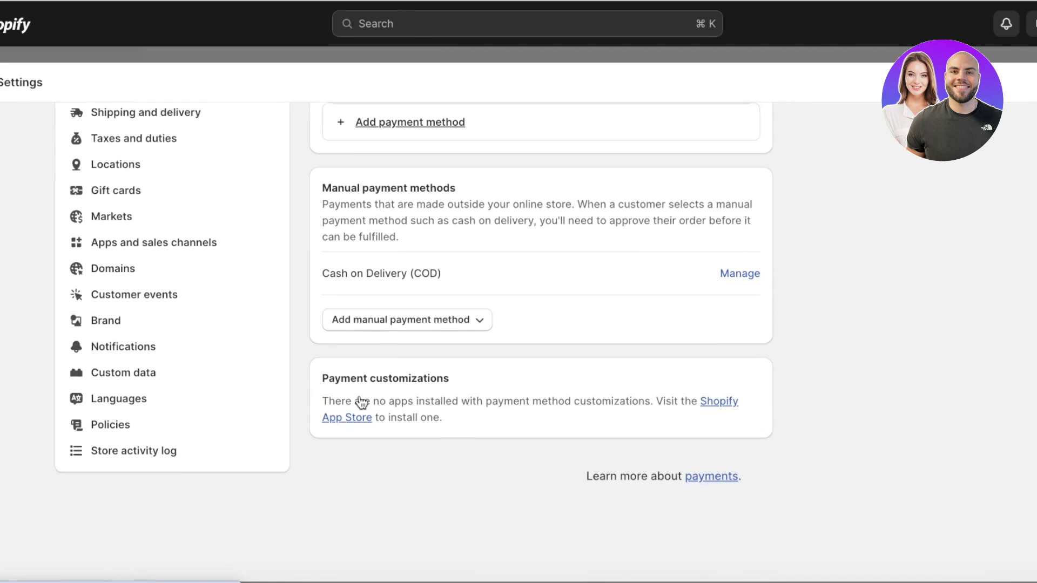
pyautogui.scroll(3, 359, 405)
pyautogui.click(401, 177)
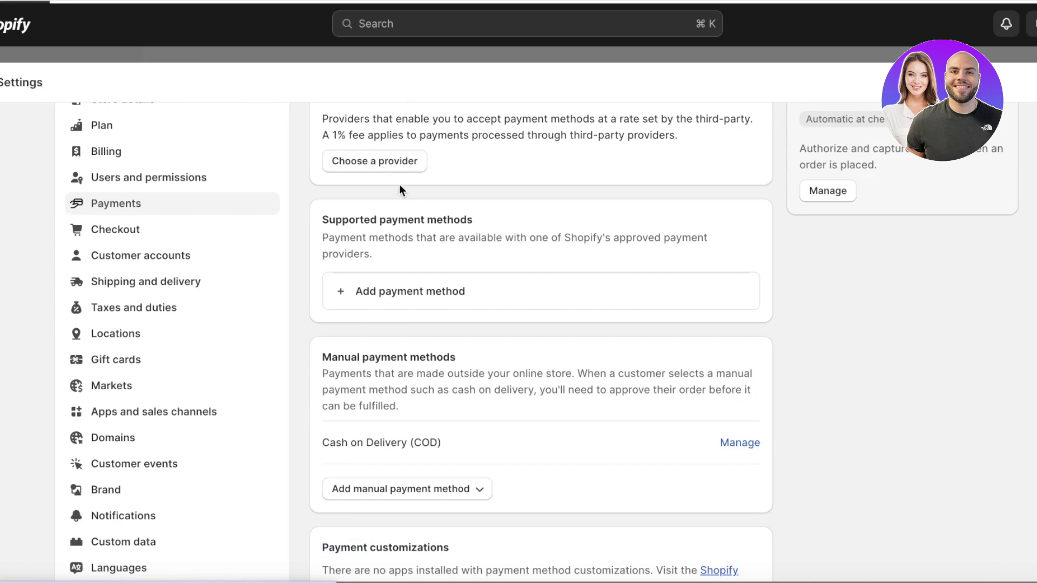
# Step: Filter providers by 'stri' and start setting up Stripe for the store
pyautogui.write('dl')
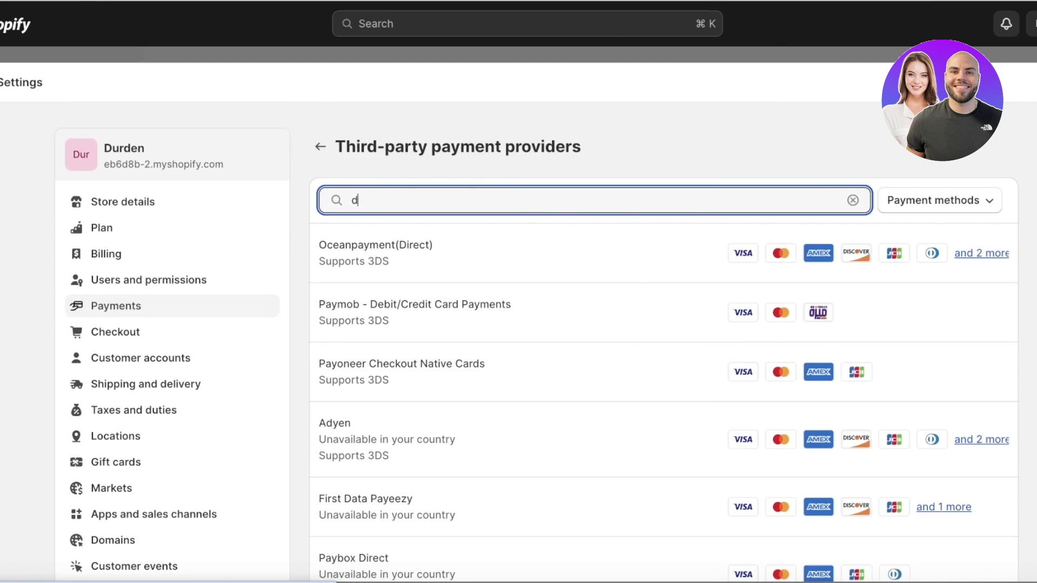
pyautogui.press('BackSpace')
pyautogui.write('s')
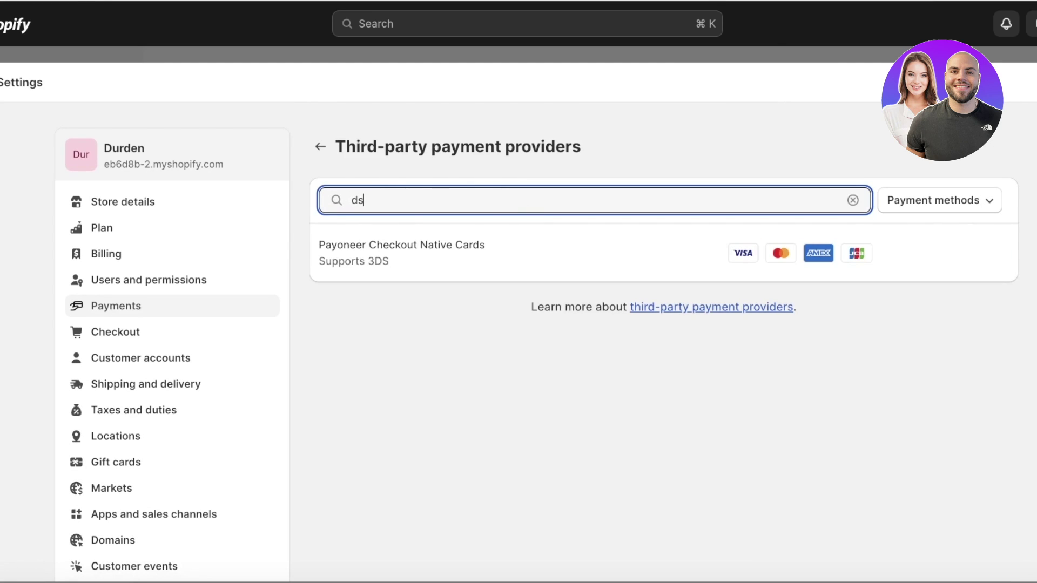
pyautogui.write('l')
pyautogui.press('BackSpace')
pyautogui.press('BackSpace')
pyautogui.press('BackSpace')
pyautogui.write('stri')
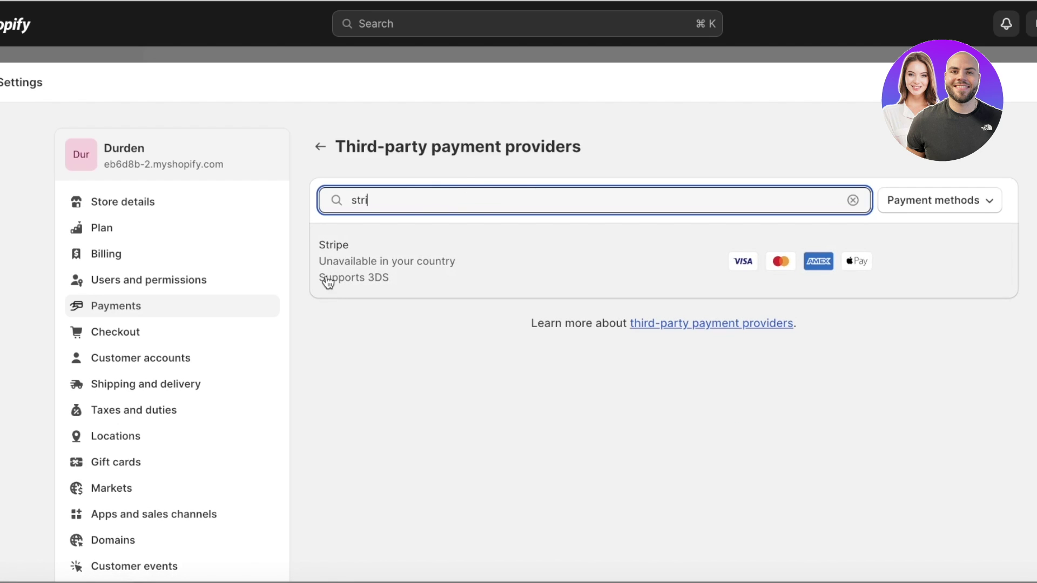
pyautogui.click(376, 277)
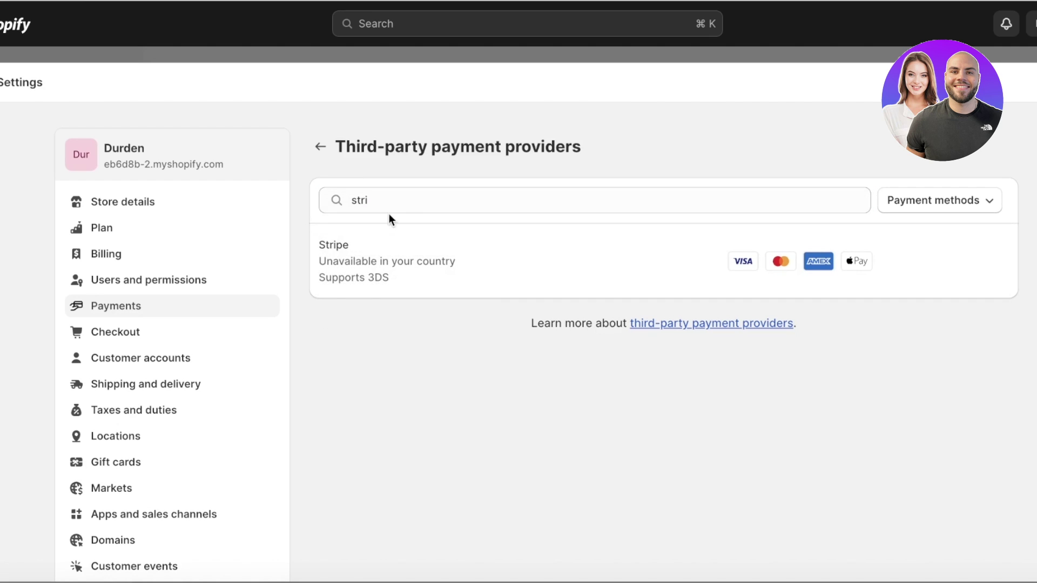
pyautogui.click(365, 268)
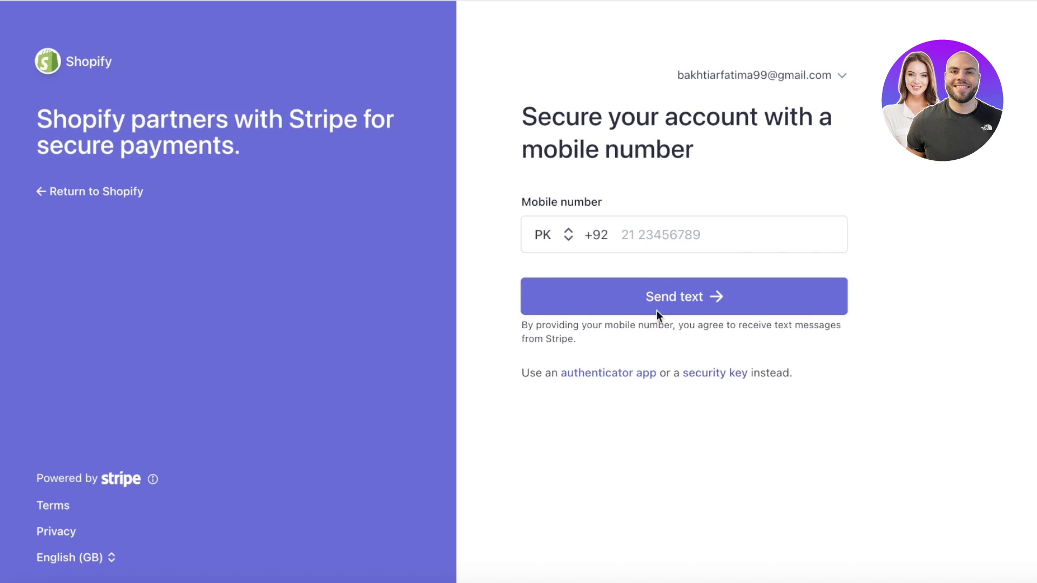
# Step: Switch Stripe two-step authentication from a mobile number to an authenticator app QR code
pyautogui.click(581, 374)
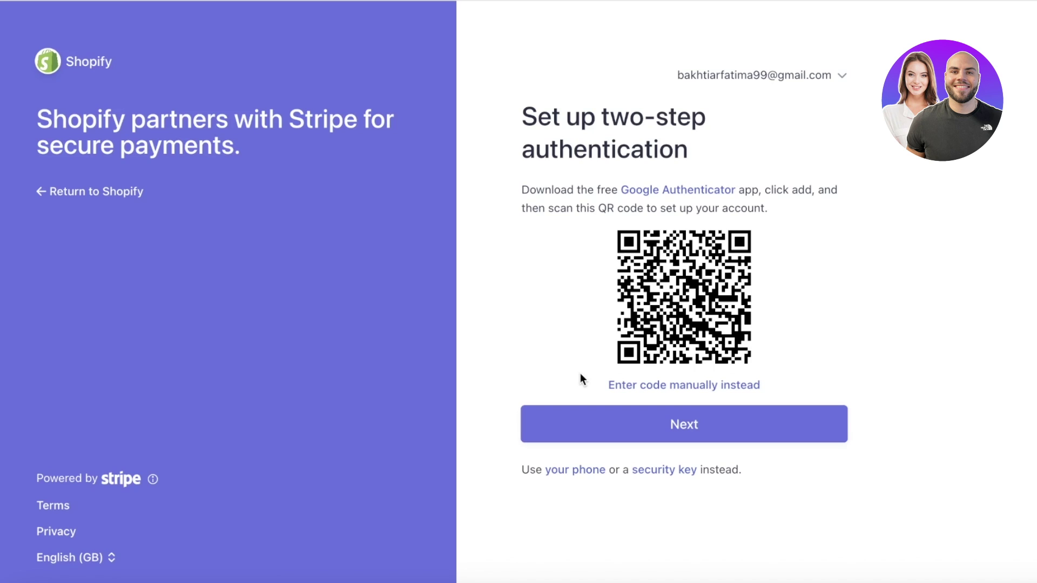
# Step: Enter and correct the authenticator app's six-digit code to verify and secure the Stripe account
pyautogui.click(578, 422)
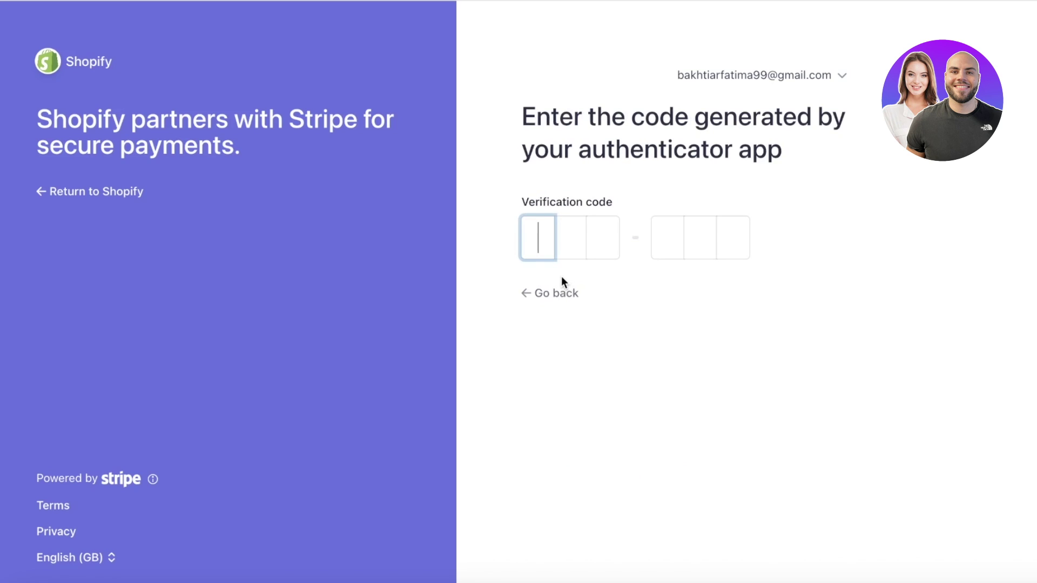
pyautogui.click(562, 295)
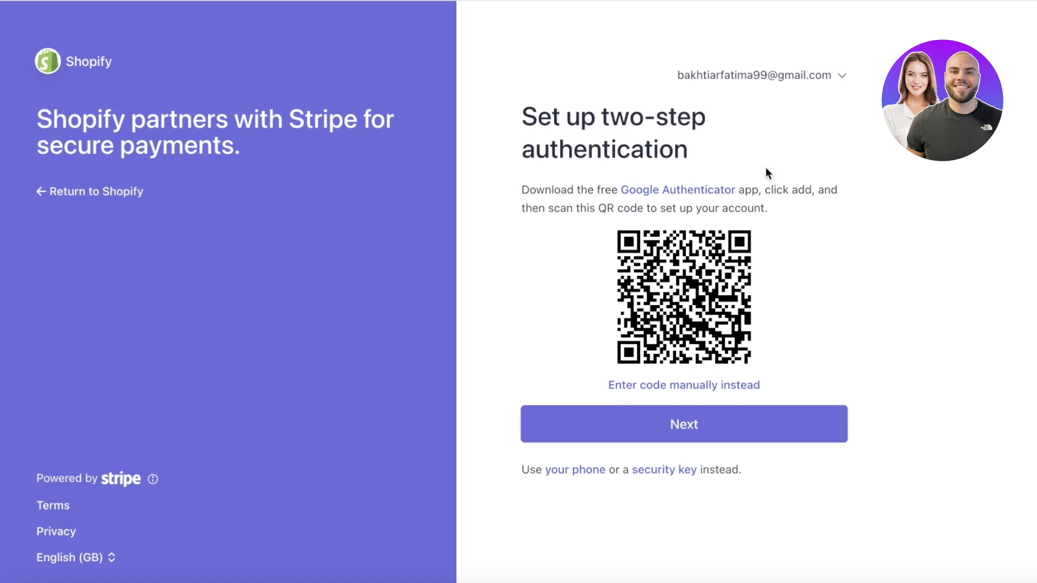
pyautogui.click(663, 432)
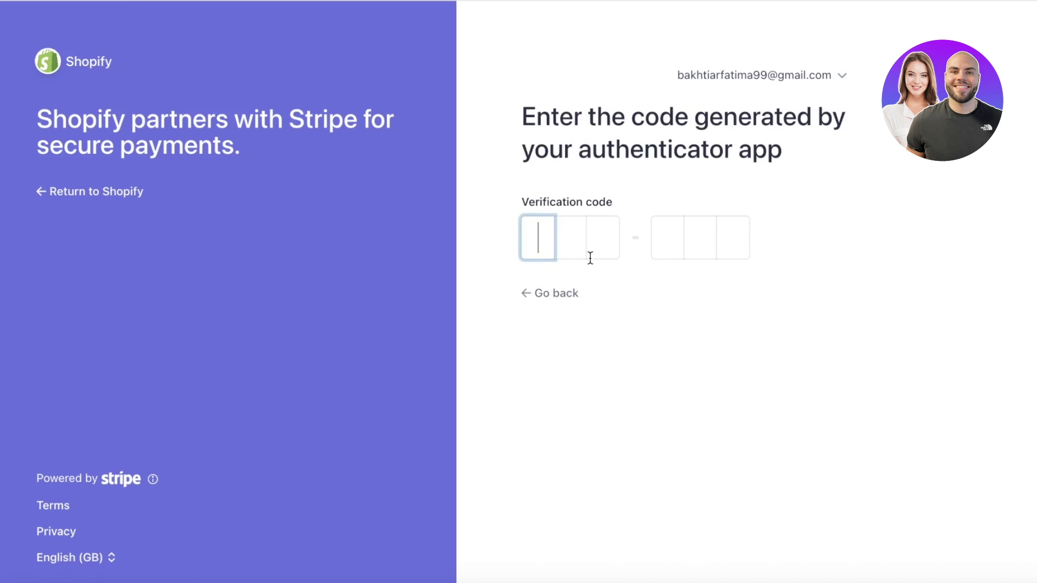
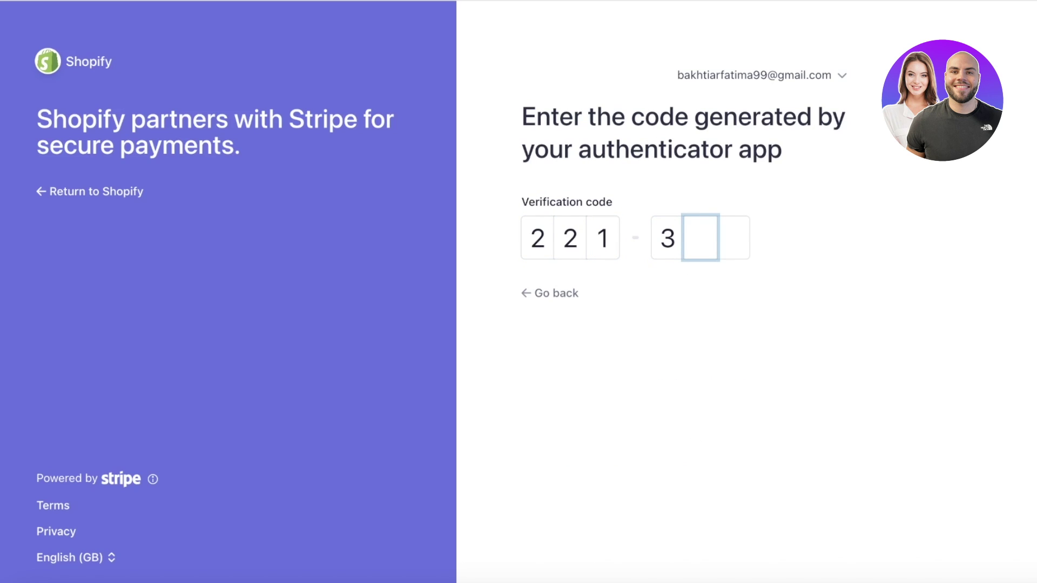
pyautogui.press('BackSpace')
pyautogui.press('BackSpace')
pyautogui.press('BackSpace')
pyautogui.press('BackSpace')
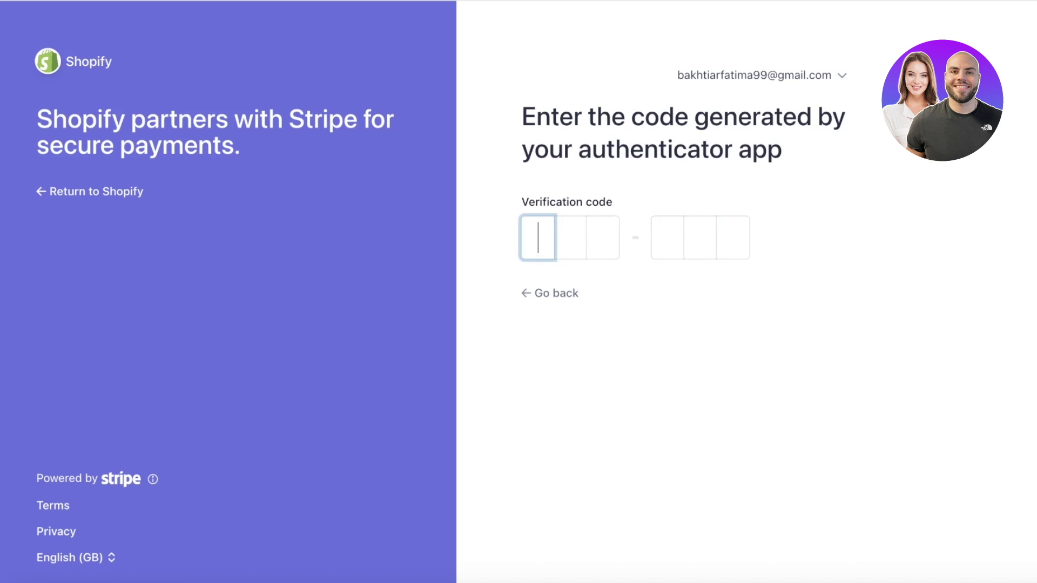
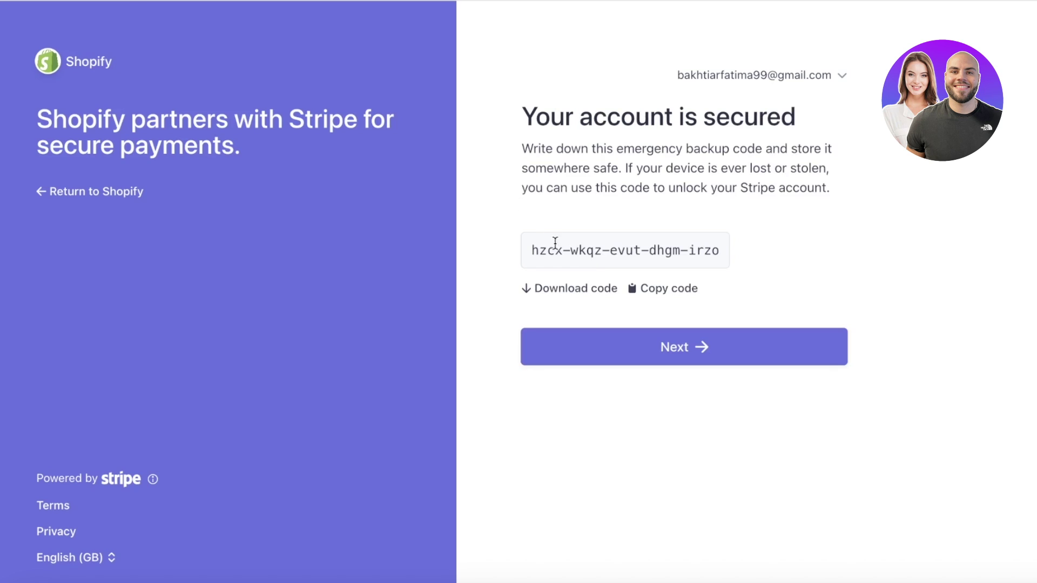
# Step: Copy the Stripe emergency backup code and continue to account selection
pyautogui.click(659, 286)
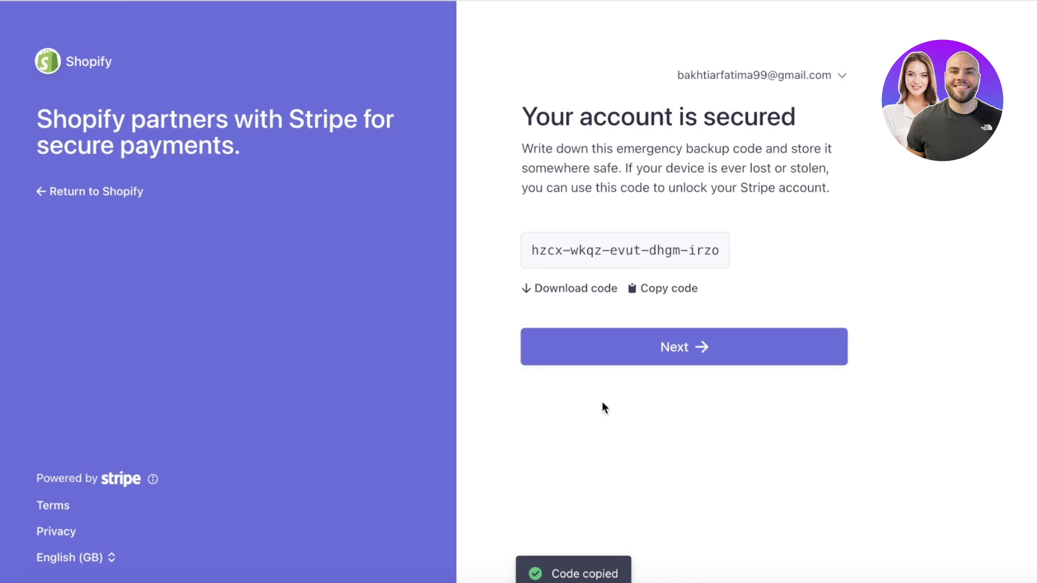
pyautogui.click(627, 360)
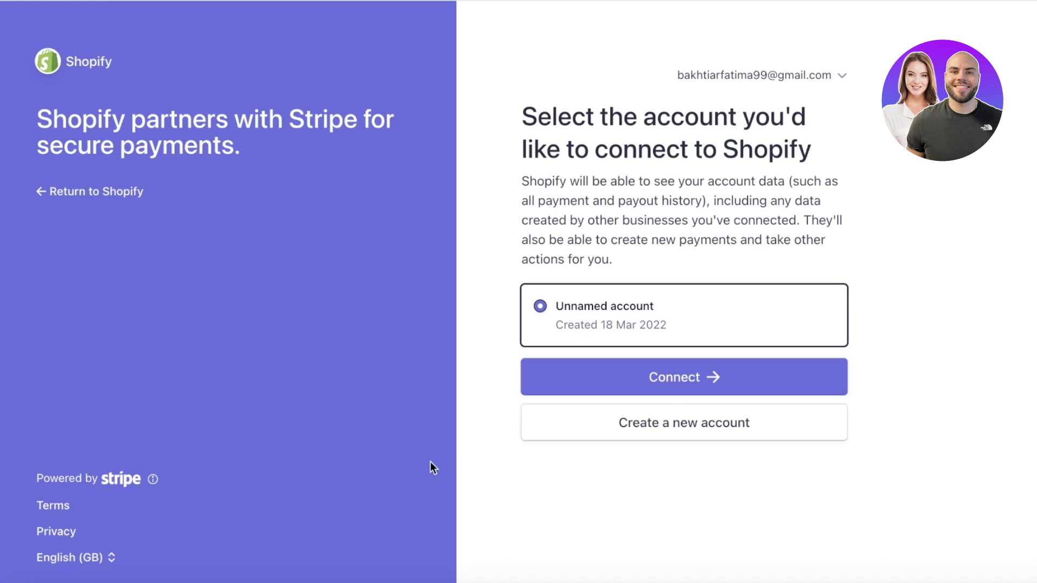
# Step: Connect the existing unnamed Stripe account and keep business type Individual in the United States
pyautogui.click(552, 376)
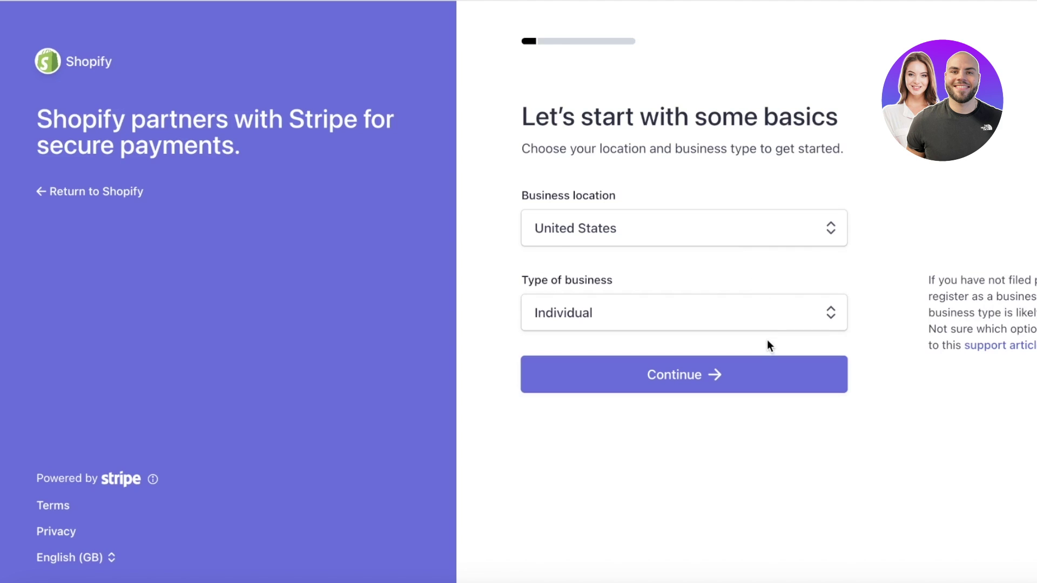
pyautogui.click(600, 313)
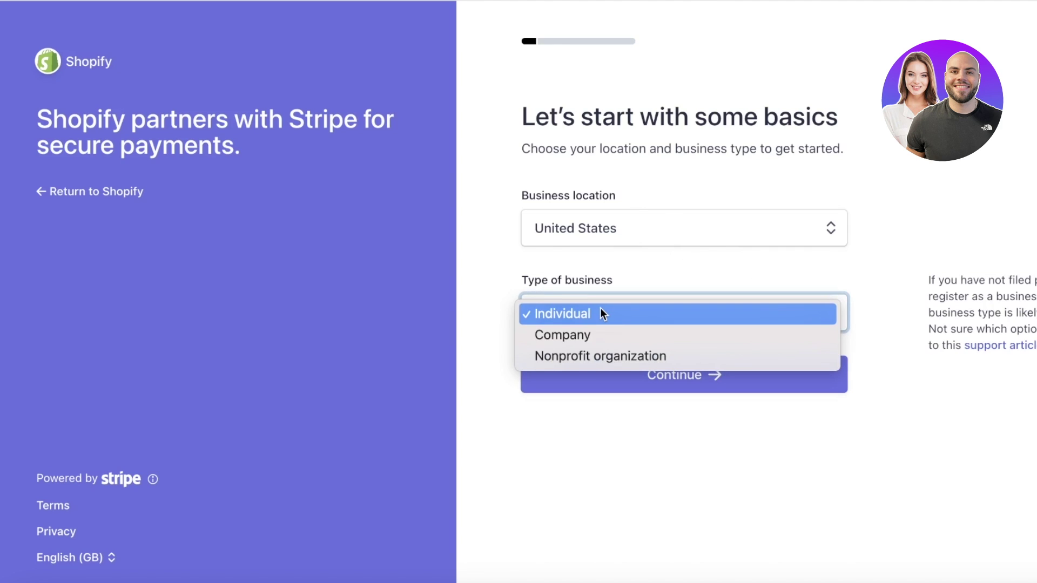
pyautogui.click(600, 314)
pyautogui.click(616, 378)
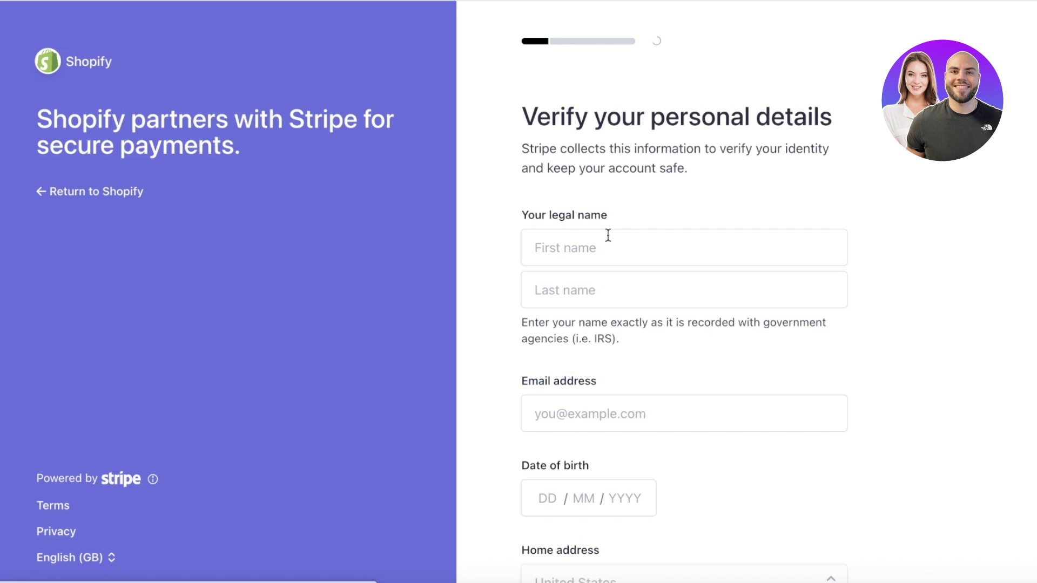
# Step: Abandon the blank personal details form and leave Stripe onboarding for Shopify
pyautogui.scroll(-3, 682, 276)
pyautogui.scroll(-8, 682, 286)
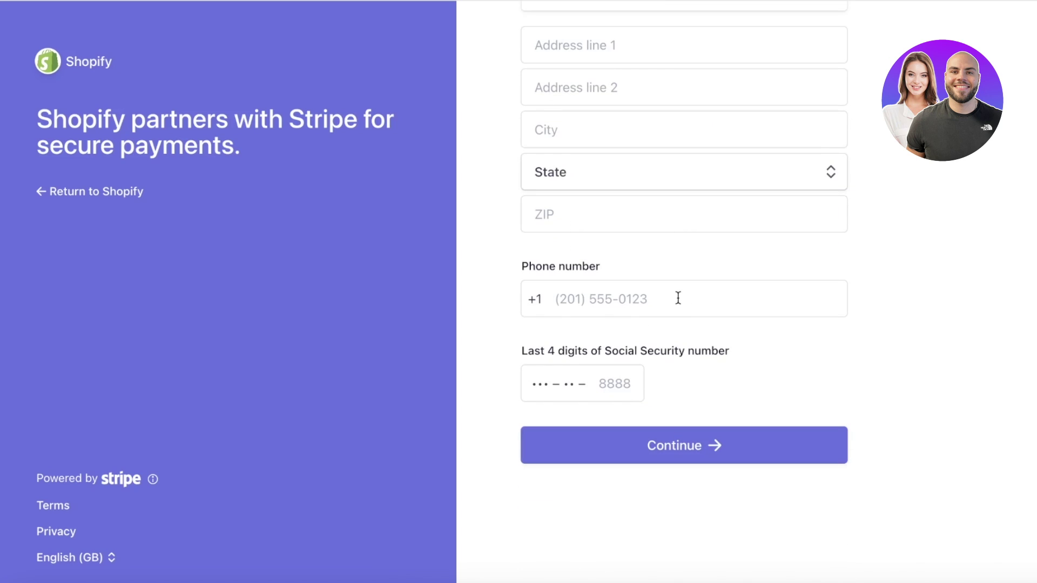
pyautogui.scroll(10, 702, 308)
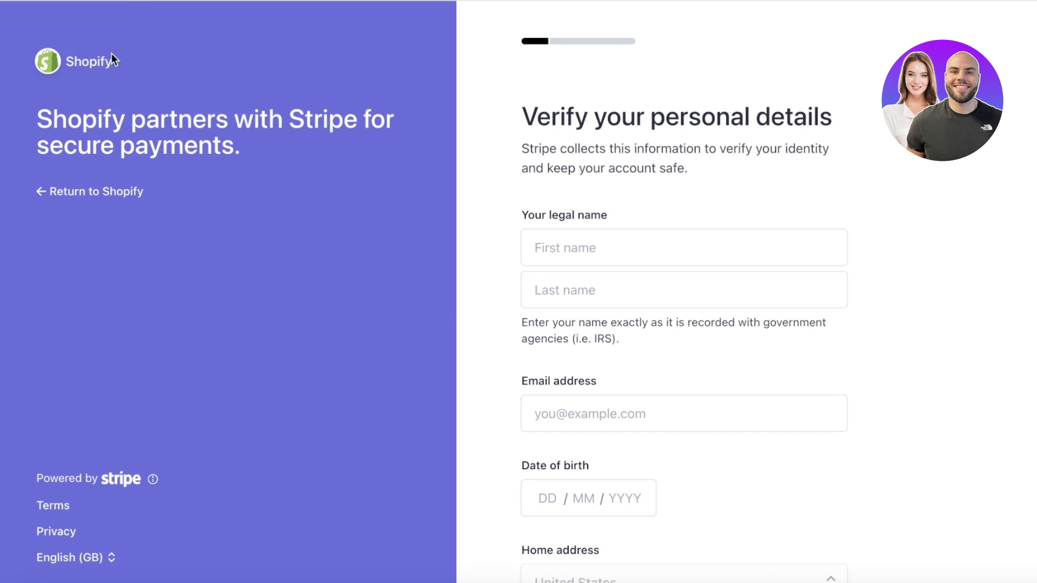
pyautogui.click(74, 195)
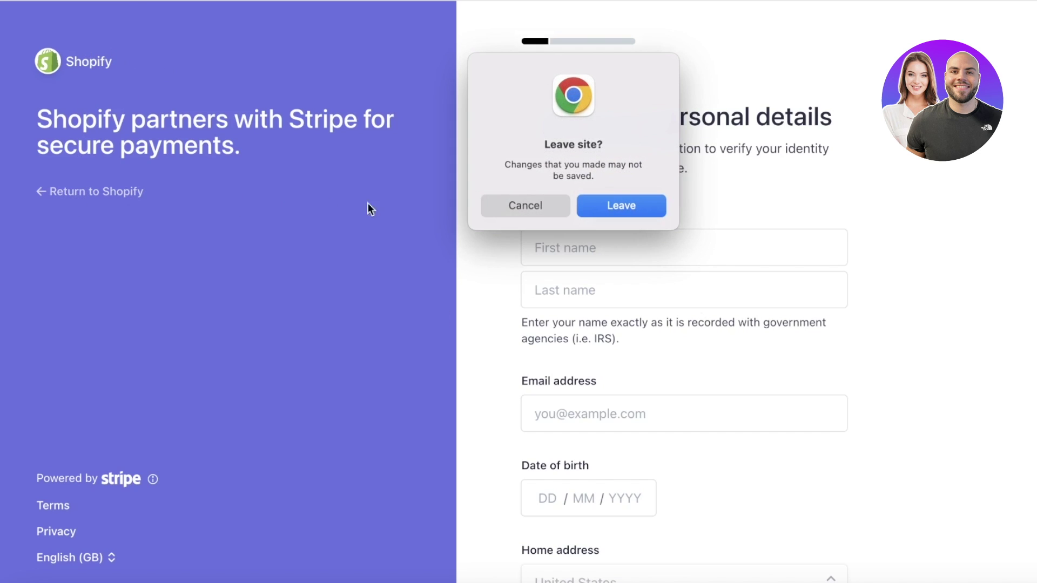
pyautogui.click(621, 204)
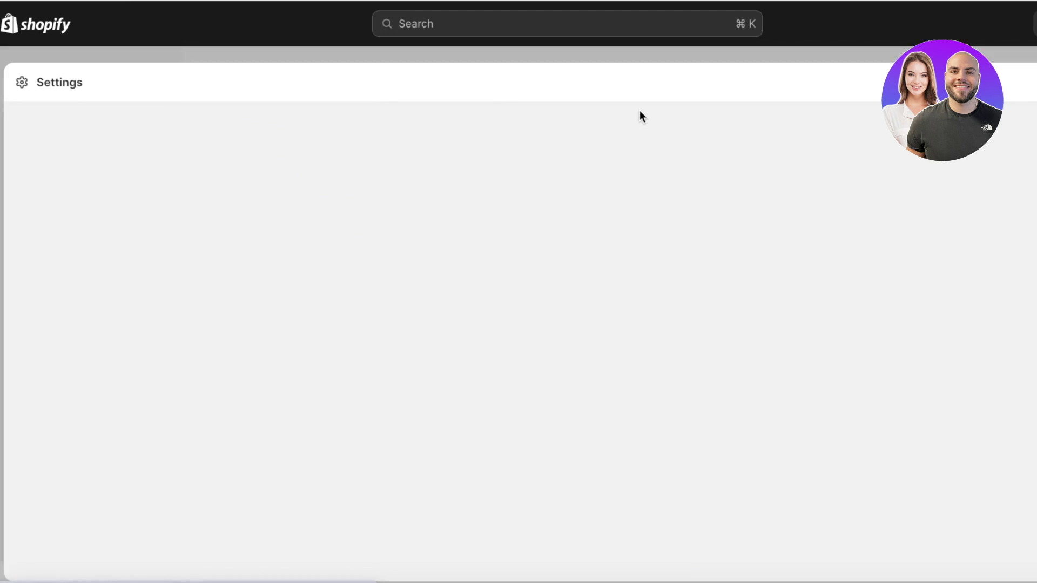
# Step: Review Shopify's Payments settings page, then close Settings back to the Home dashboard
pyautogui.press('Escape')
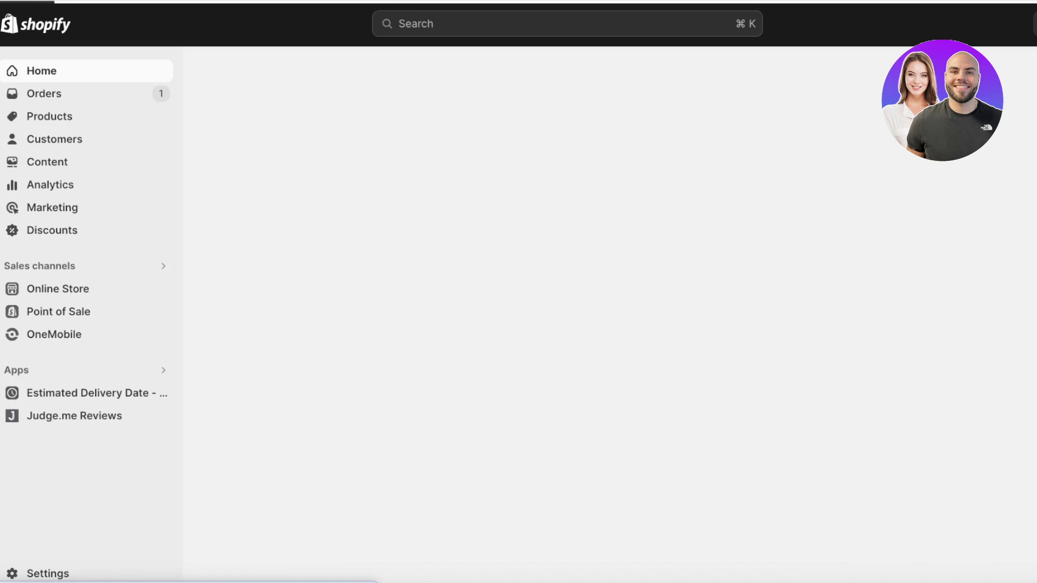
pyautogui.click(40, 574)
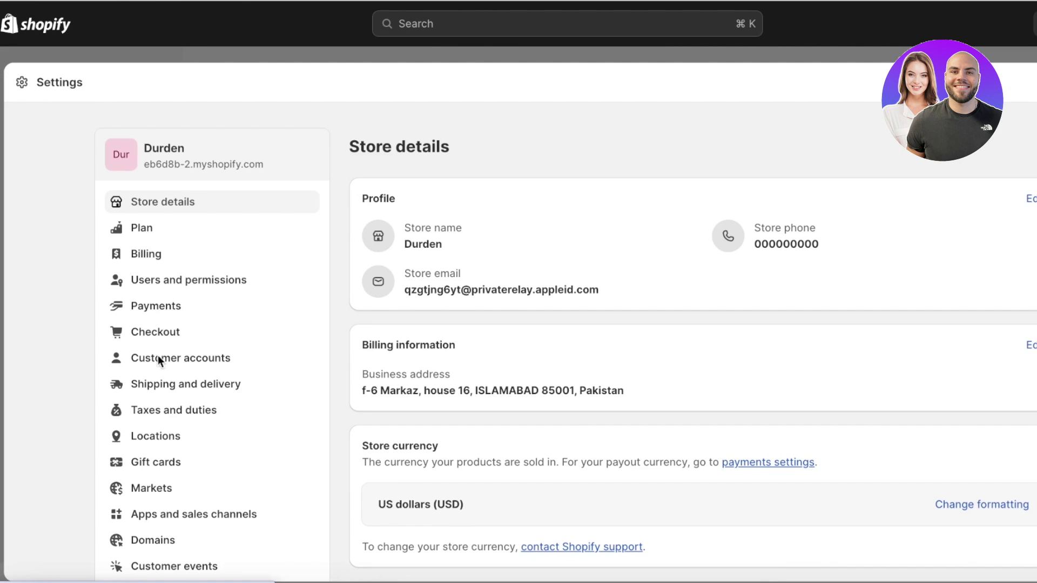
pyautogui.click(194, 304)
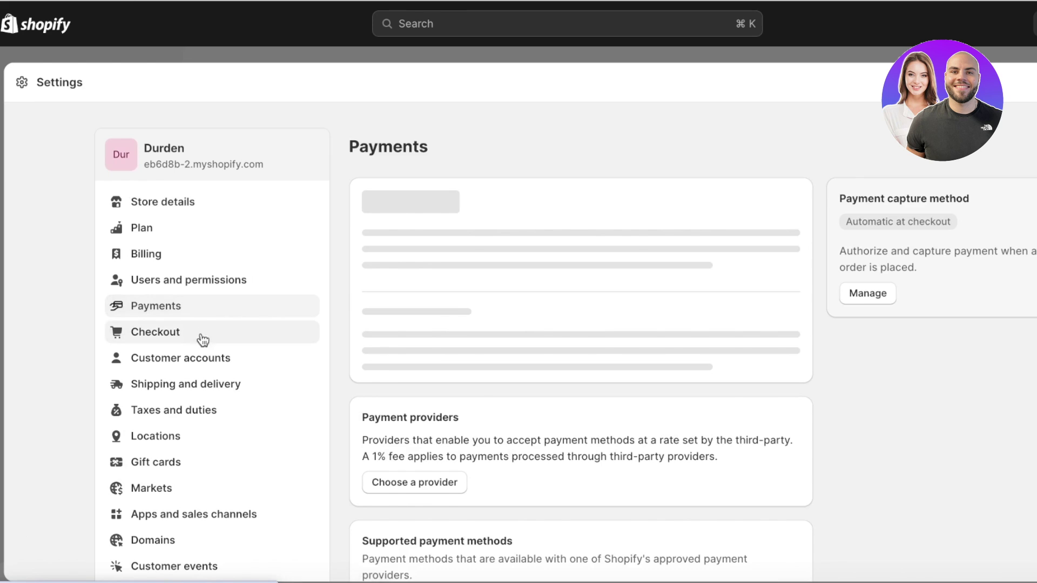
pyautogui.scroll(-3, 474, 172)
pyautogui.scroll(3, 478, 164)
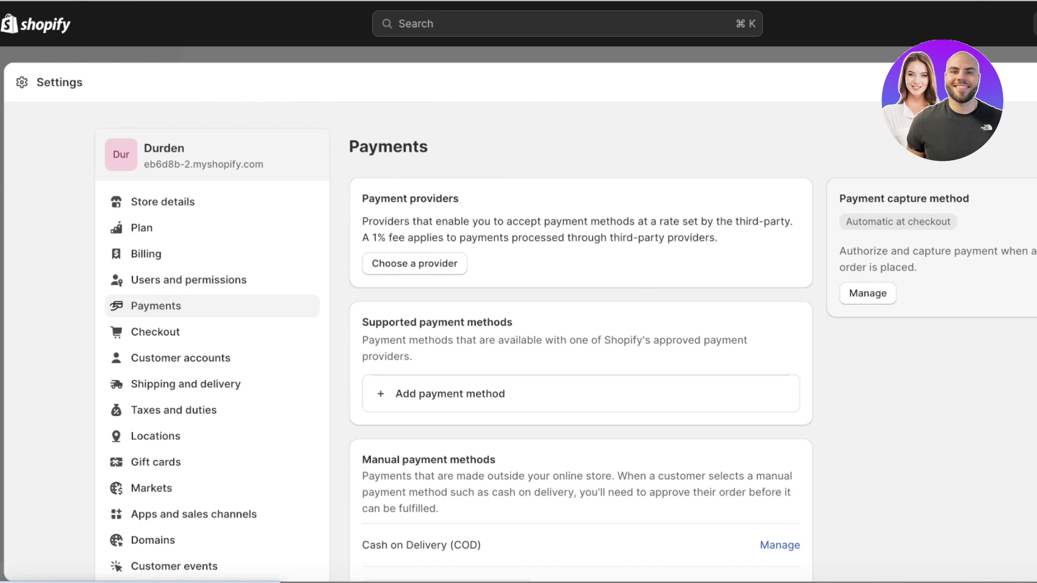
pyautogui.press('Escape')
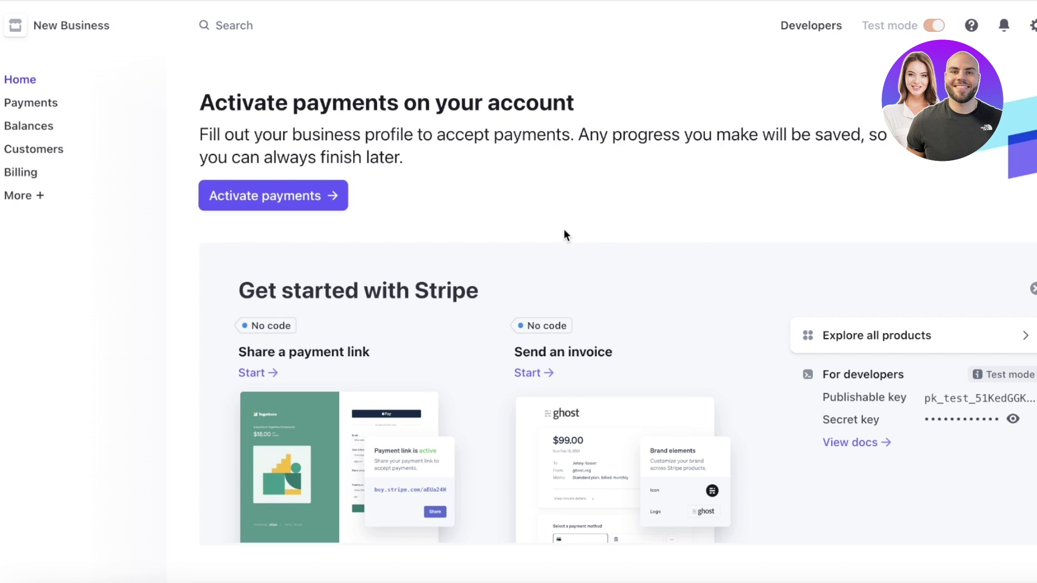
# Step: Start Stripe Connect, dismiss the Learn about Connect task, and open Create a connected account
pyautogui.click(44, 196)
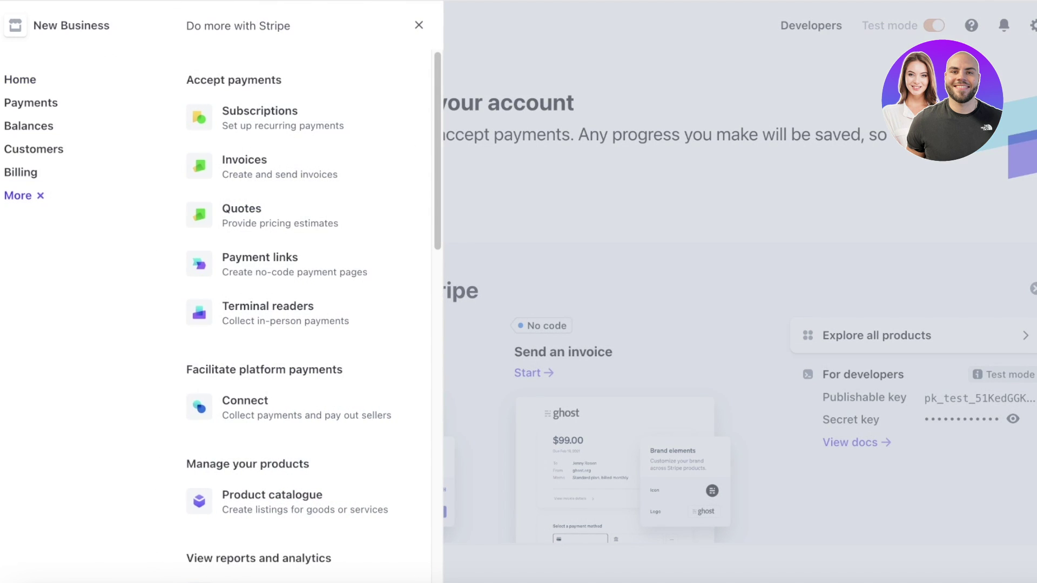
pyautogui.click(274, 416)
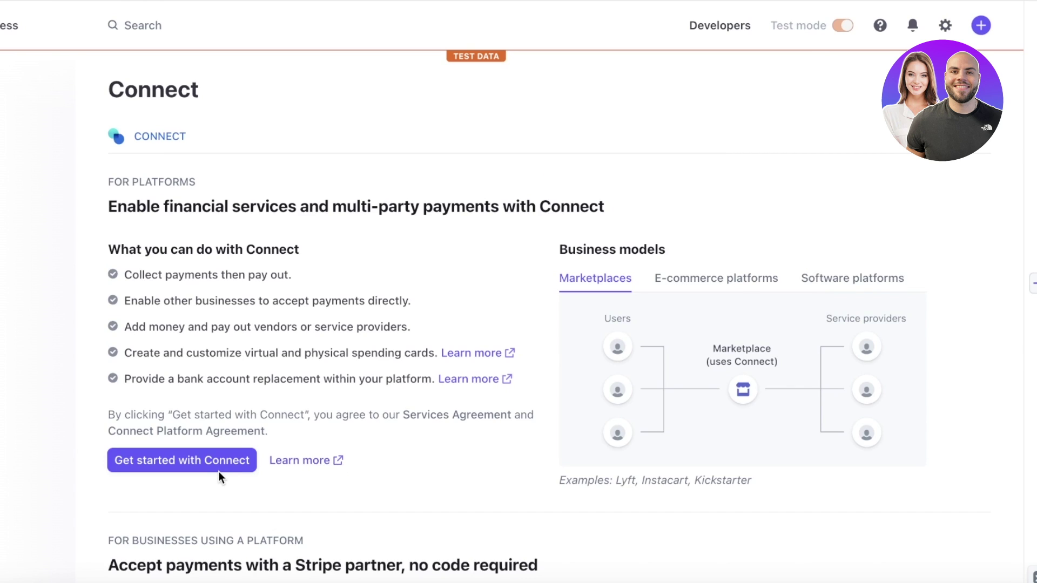
pyautogui.click(226, 467)
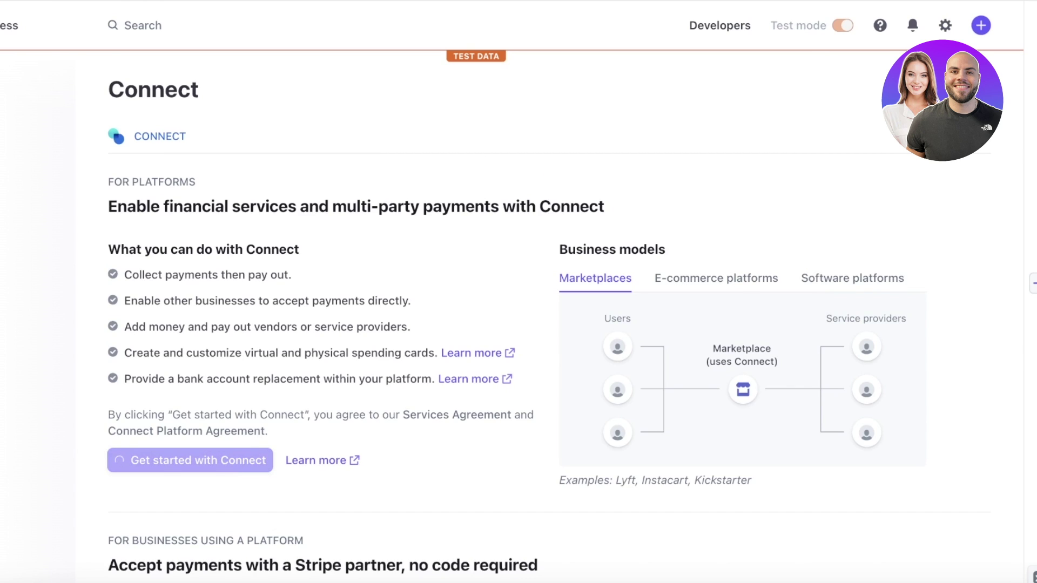
pyautogui.scroll(-5, 250, 229)
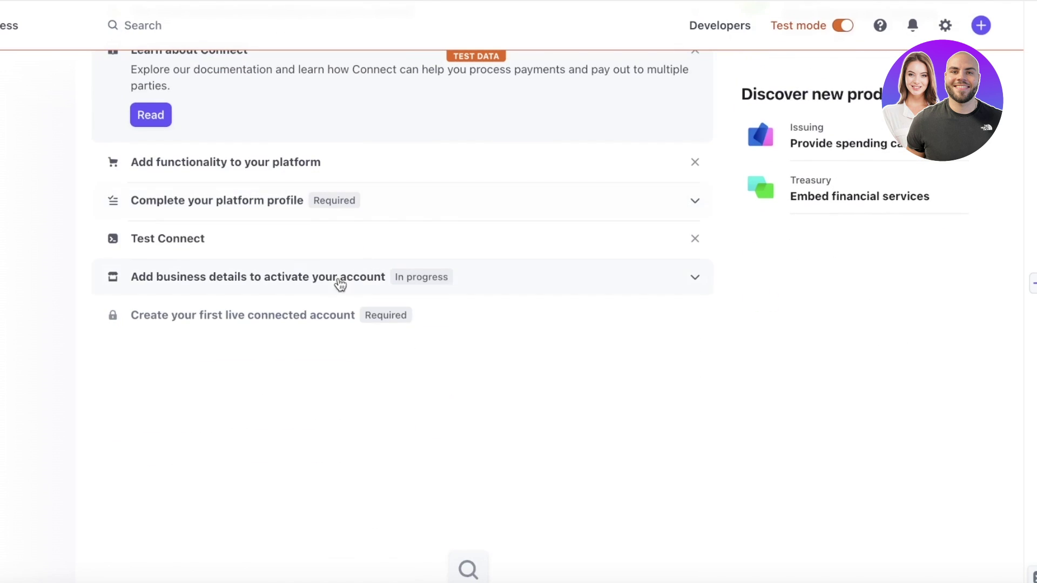
pyautogui.scroll(5, 589, 197)
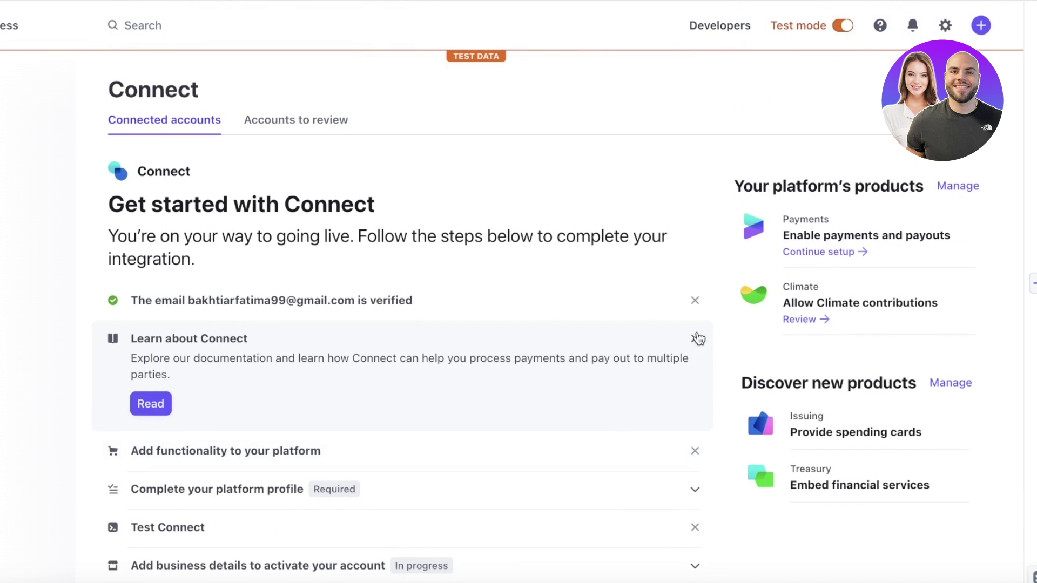
pyautogui.click(696, 339)
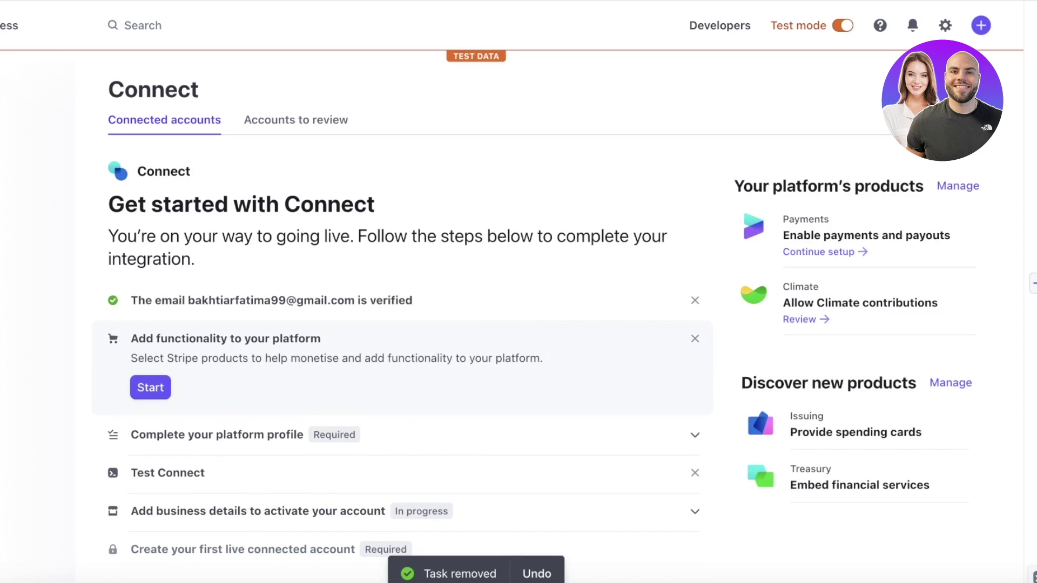
pyautogui.click(818, 251)
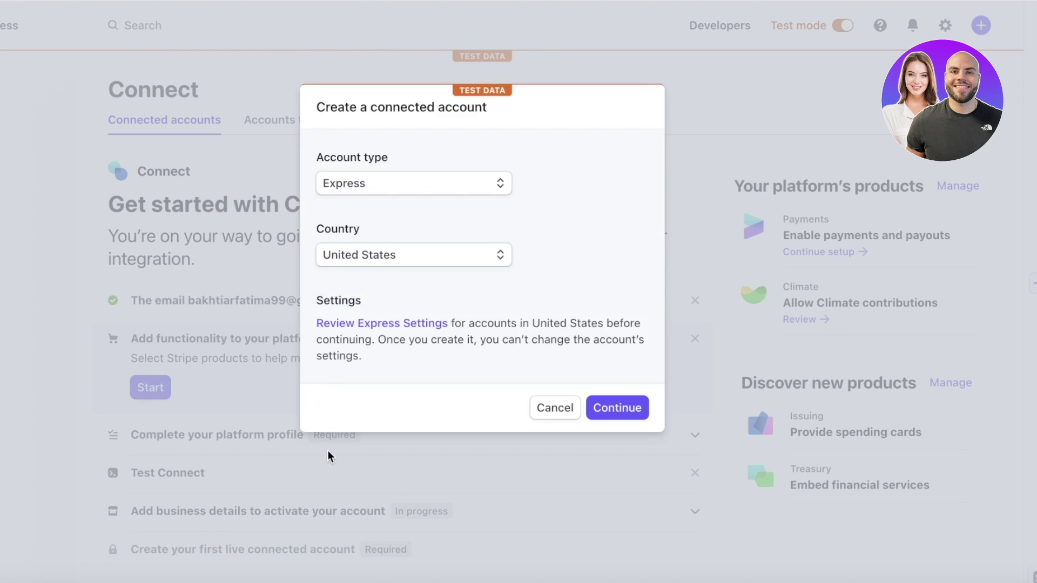
# Step: Check the Account type options, keep Express, and cancel the connected-account dialog
pyautogui.click(440, 179)
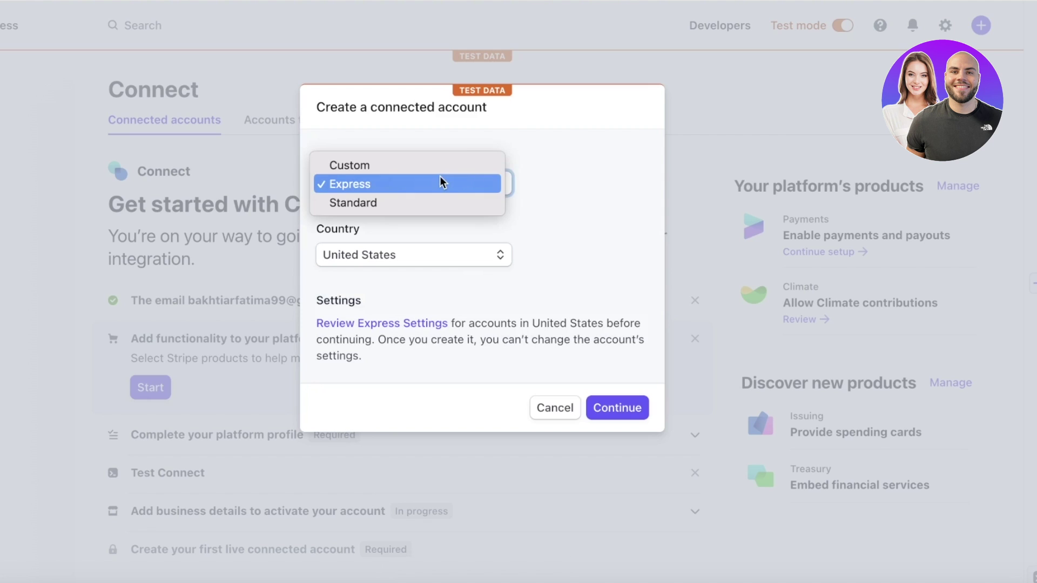
pyautogui.click(621, 199)
pyautogui.click(554, 408)
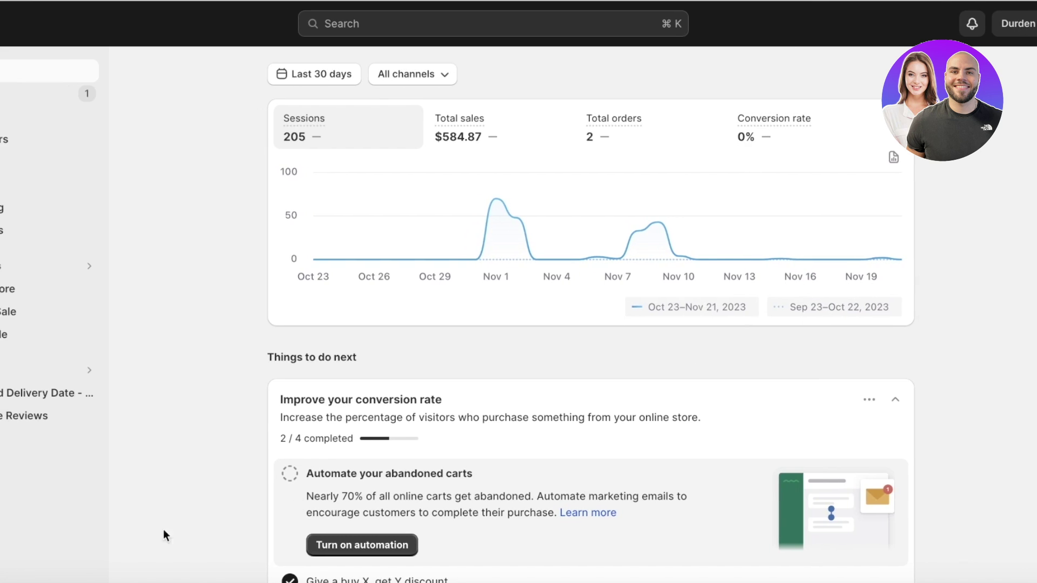
# Step: Open Shopify Settings > Payments and scroll to the manual payment methods section
pyautogui.click(31, 574)
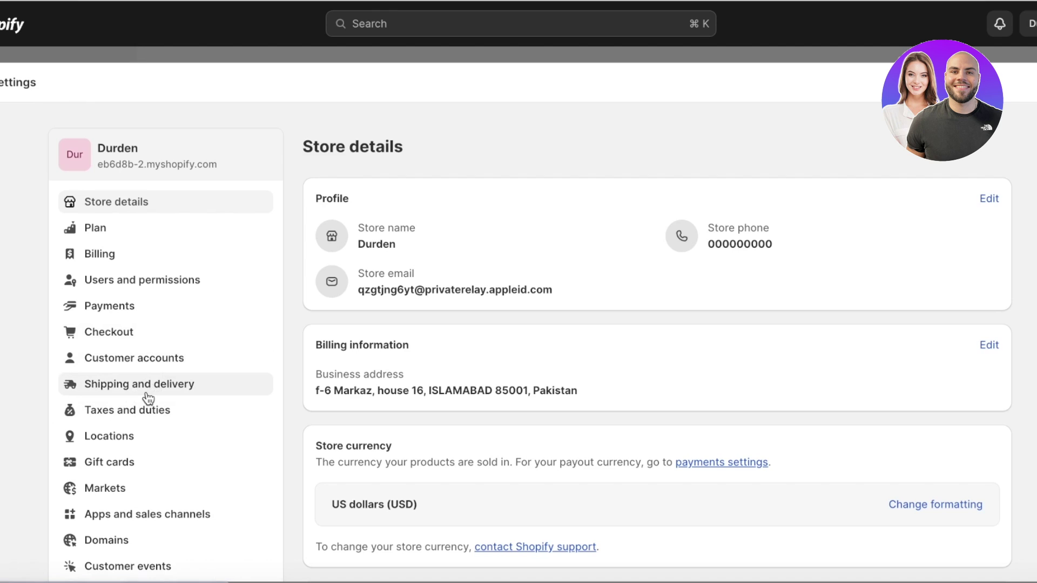
pyautogui.click(161, 317)
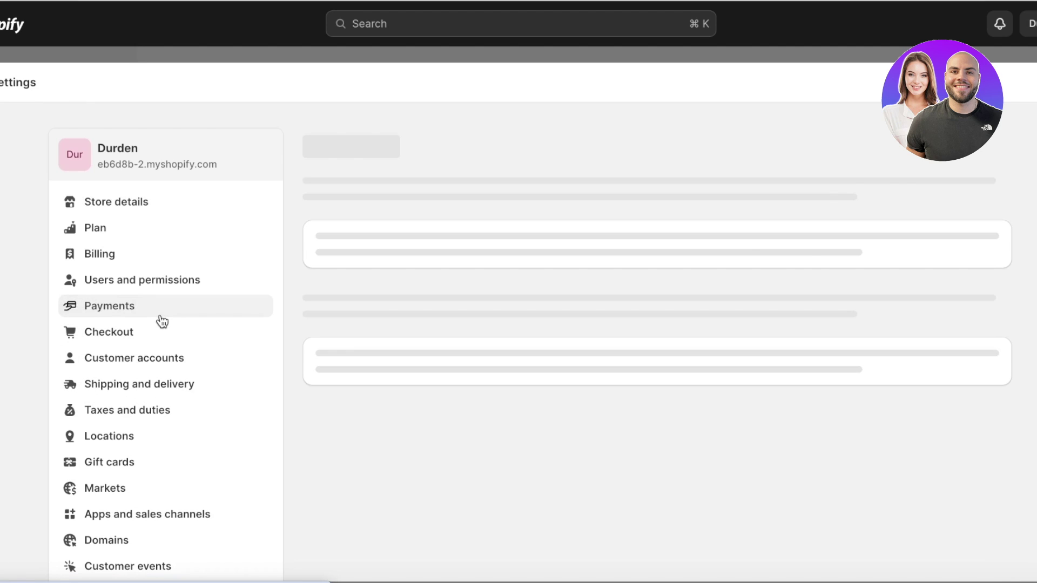
pyautogui.scroll(-1, 276, 365)
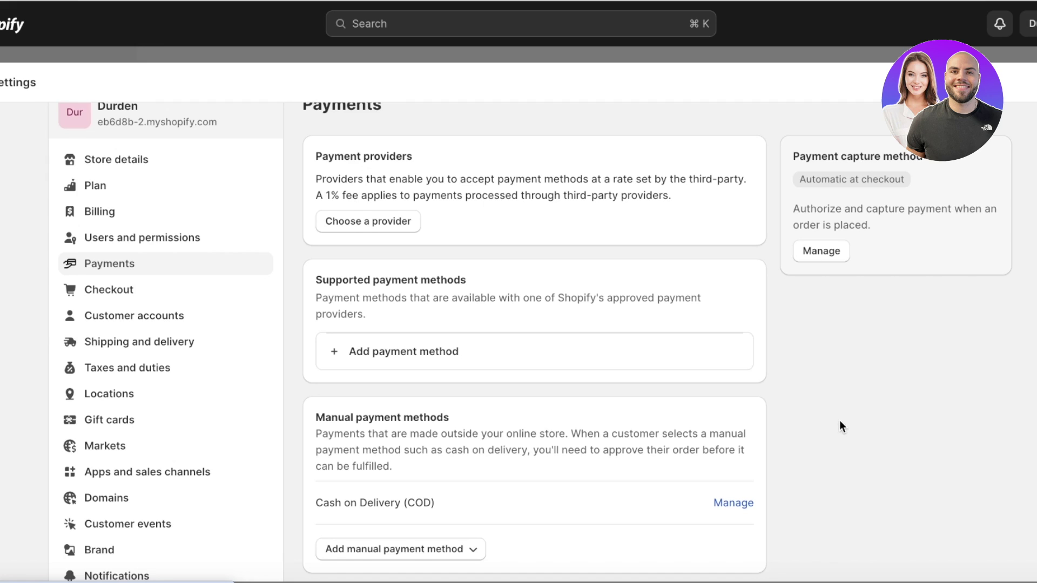
pyautogui.scroll(1, 841, 421)
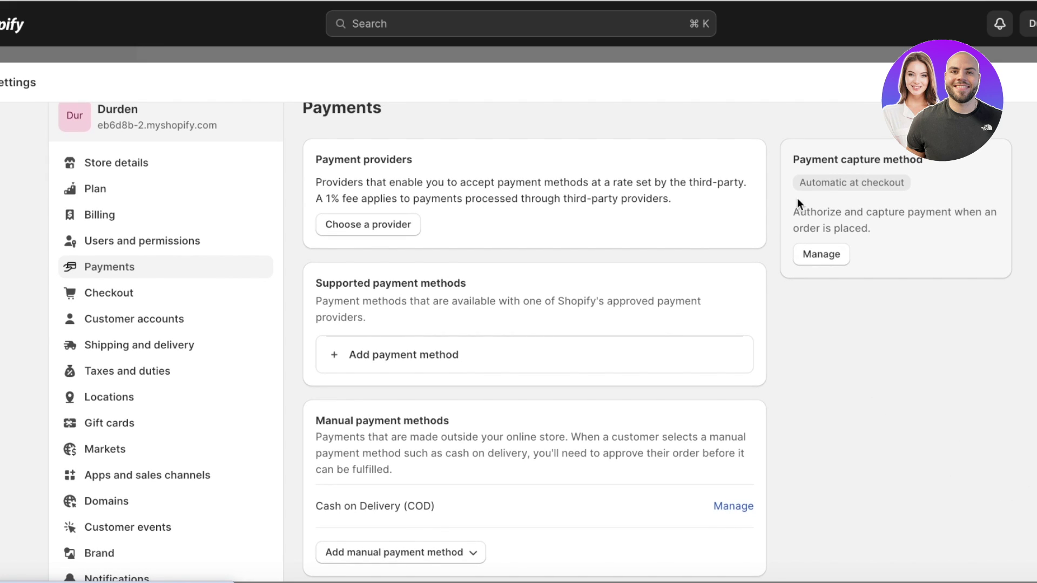
pyautogui.scroll(-1, 503, 482)
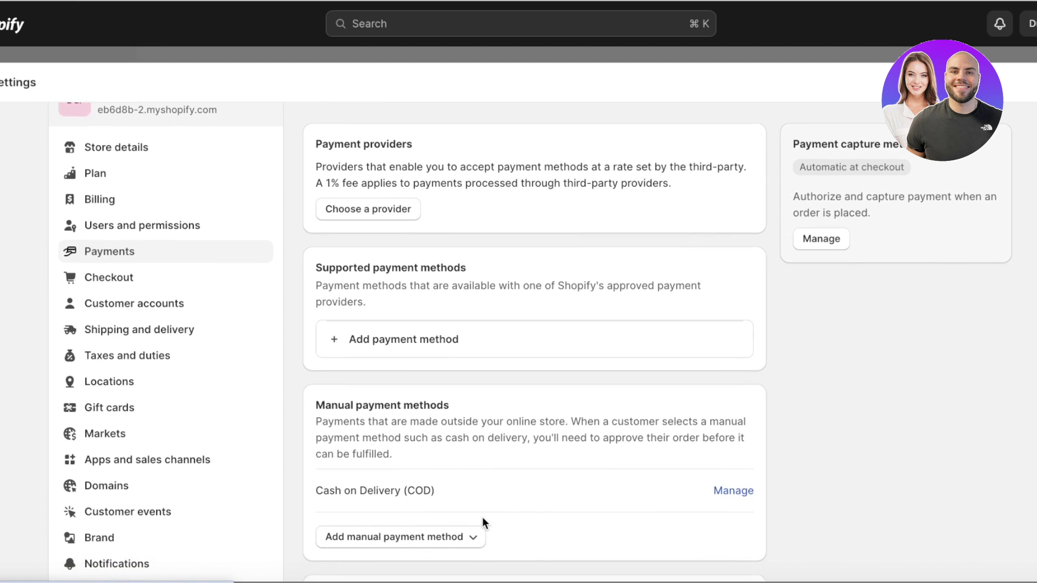
pyautogui.scroll(-4, 459, 470)
pyautogui.scroll(1, 427, 400)
# Step: Draft a custom manual payment method named 'Wire Transfer', visiting its details and instructions fields
pyautogui.click(409, 363)
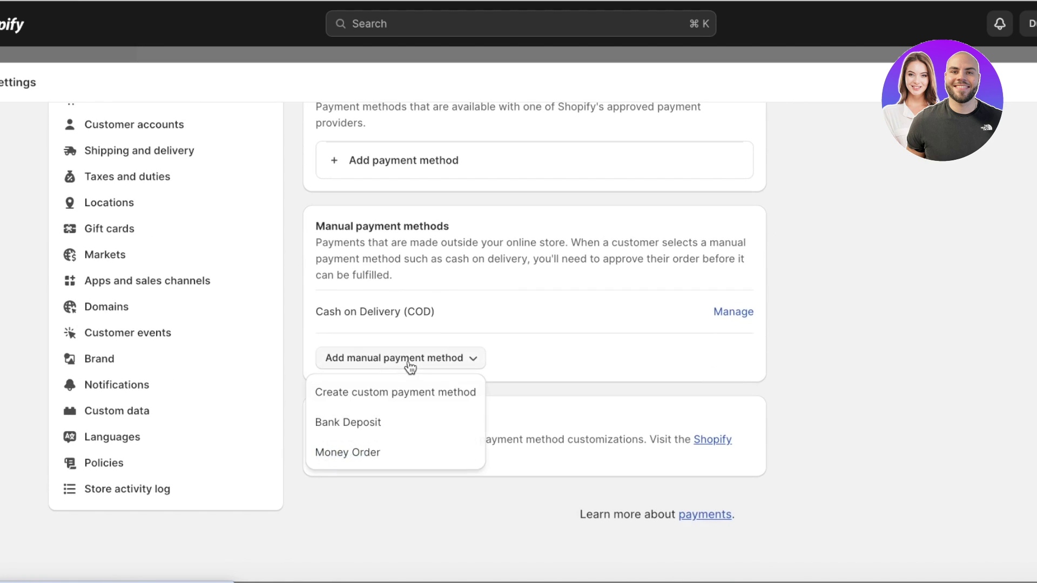
pyautogui.click(437, 398)
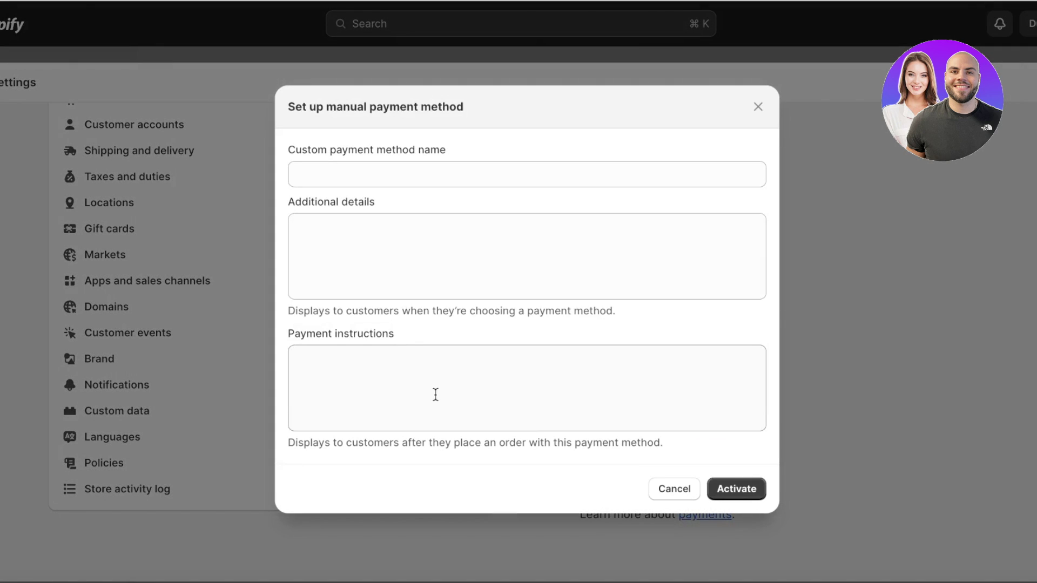
pyautogui.click(425, 185)
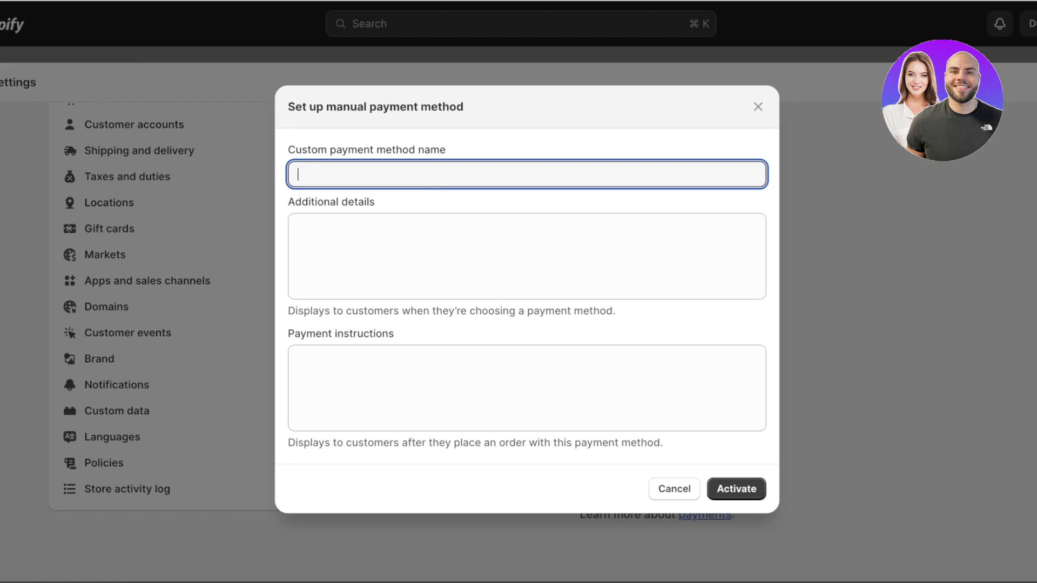
pyautogui.write('W')
pyautogui.press('BackSpace')
pyautogui.write('Wire Transfer')
pyautogui.click(443, 222)
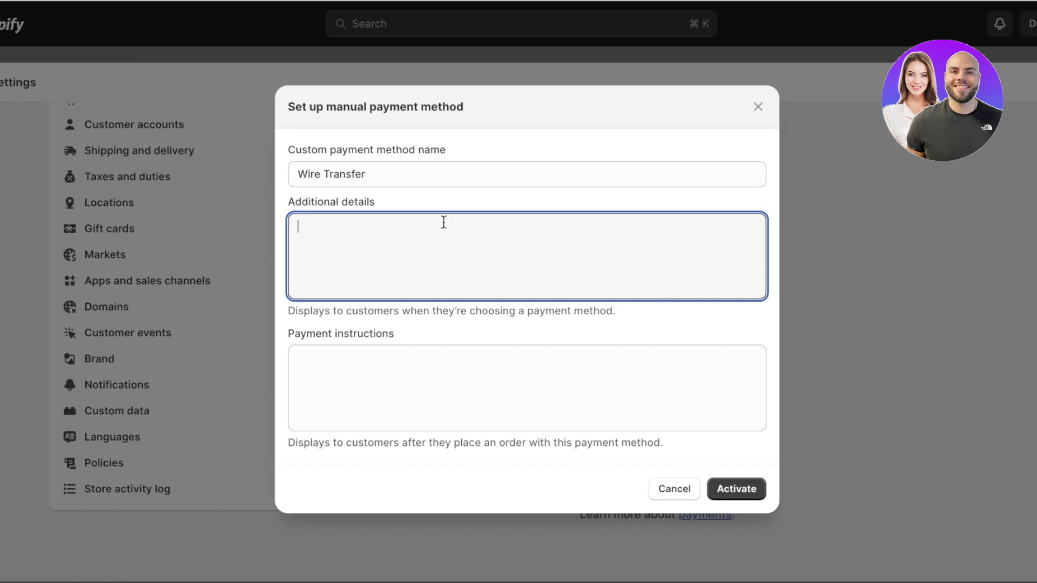
pyautogui.click(354, 356)
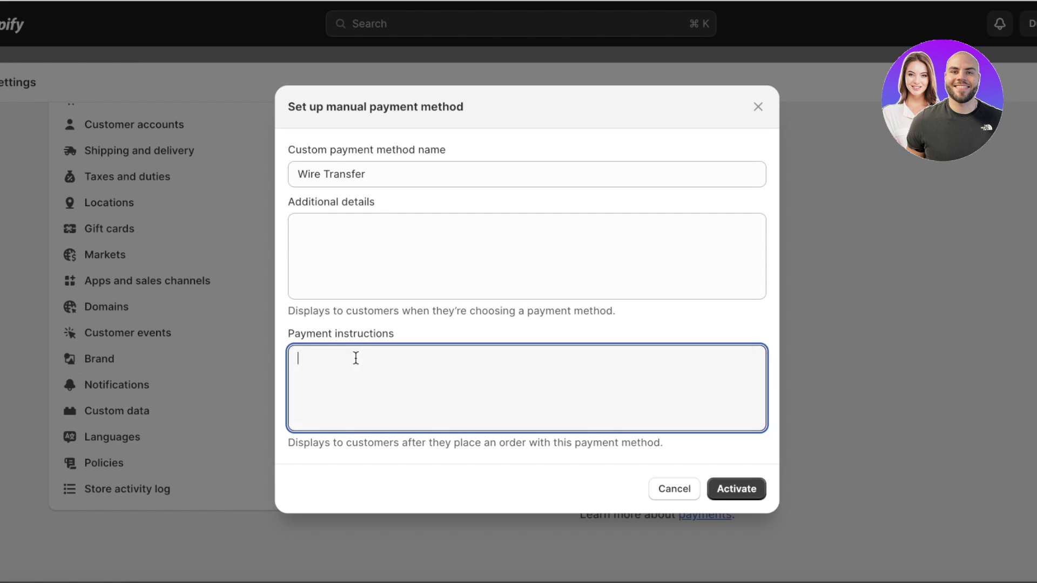
pyautogui.click(356, 279)
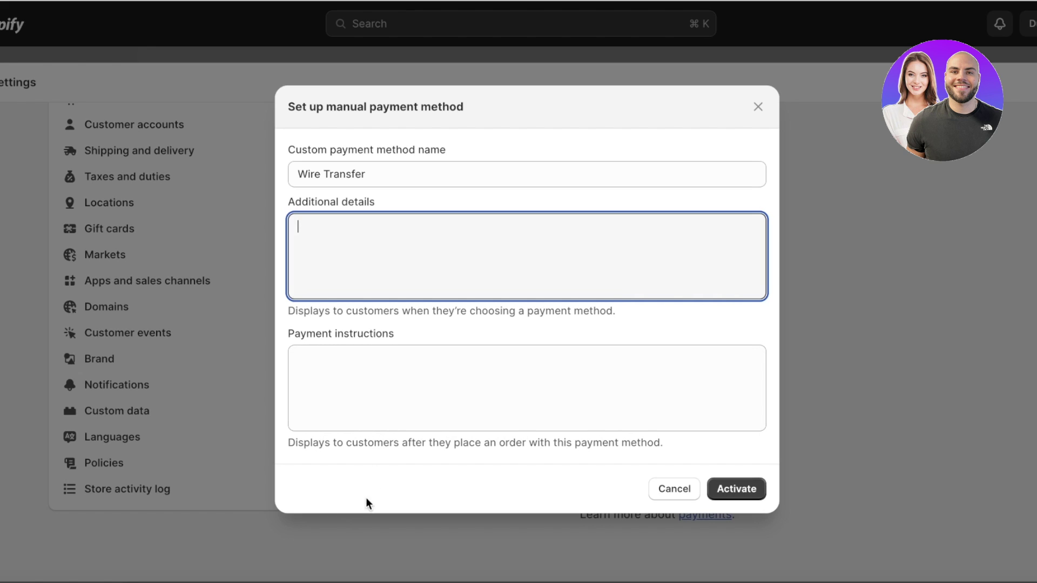
# Step: Close the Wire Transfer form and list all third-party payment providers with the search cleared
pyautogui.click(759, 109)
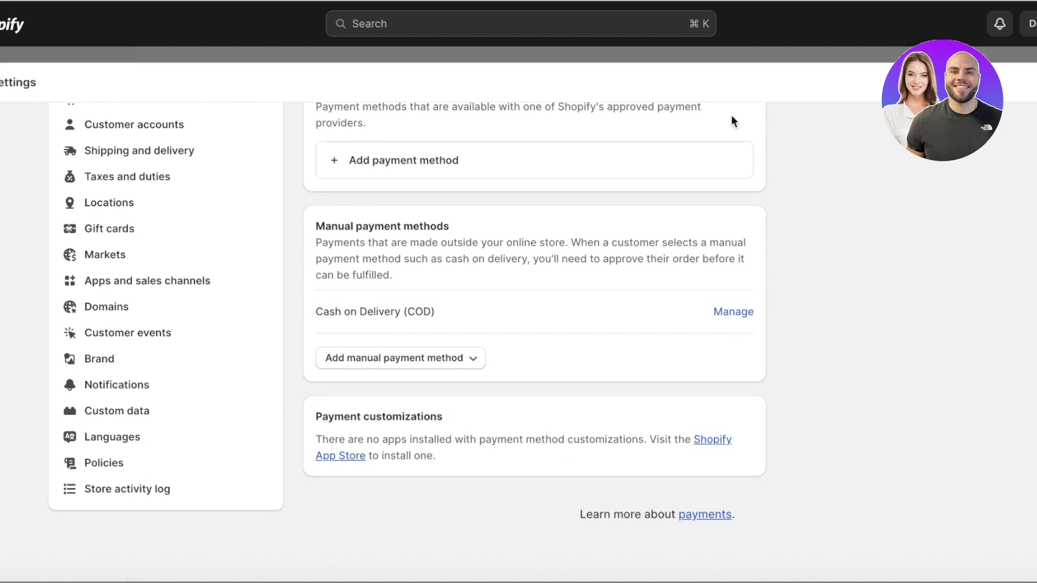
pyautogui.scroll(5, 514, 255)
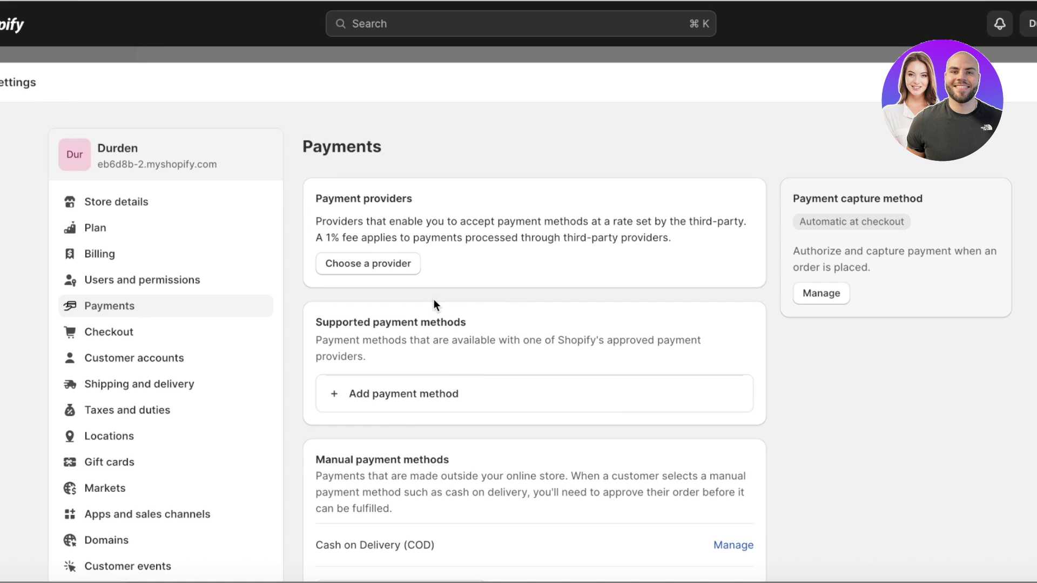
pyautogui.click(371, 270)
pyautogui.write('kla')
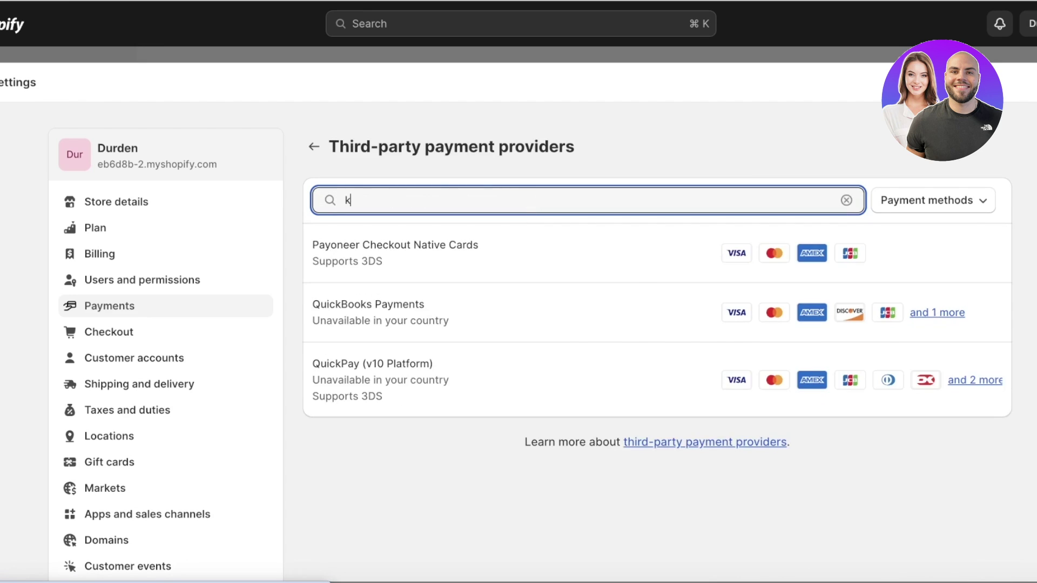
pyautogui.press('BackSpace')
pyautogui.press('BackSpace')
pyautogui.press('BackSpace')
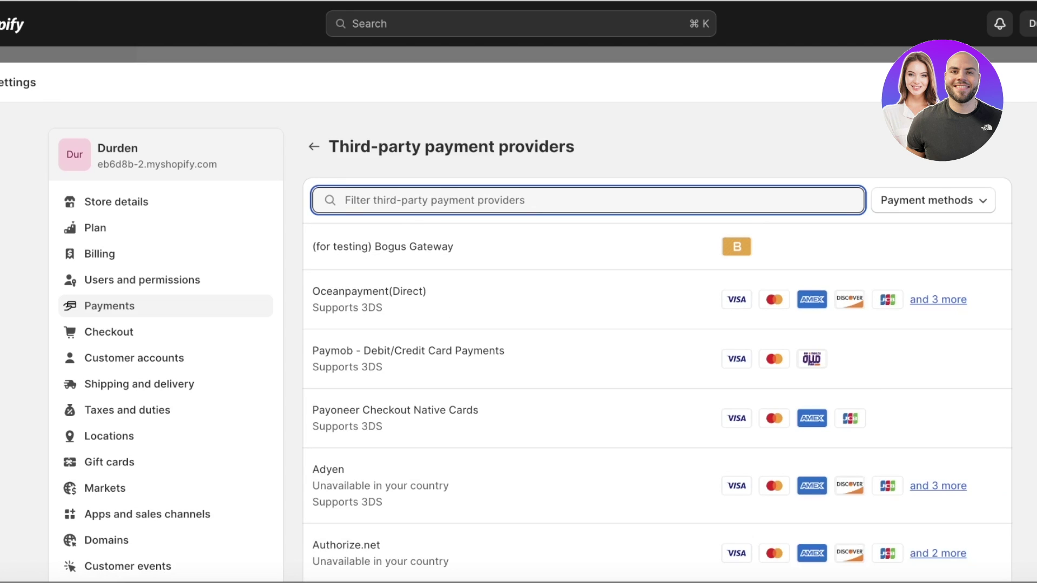